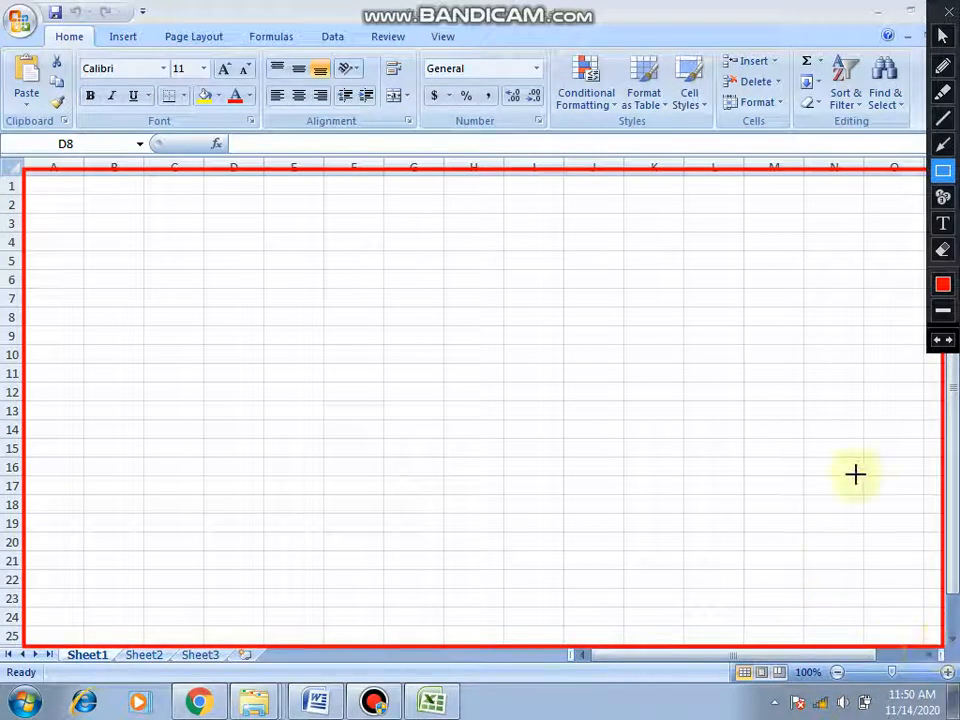
pyautogui.click(942, 171)
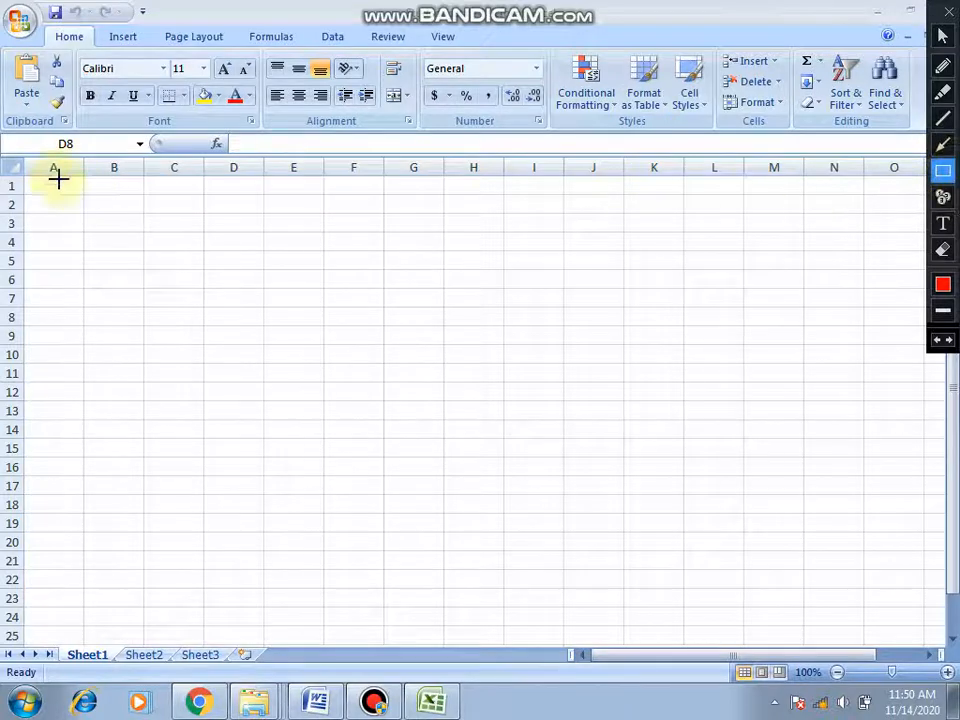
pyautogui.moveTo(24, 158)
pyautogui.mouseDown()
pyautogui.moveTo(66, 178)
pyautogui.moveTo(110, 182)
pyautogui.moveTo(161, 167)
pyautogui.moveTo(320, 177)
pyautogui.moveTo(525, 172)
pyautogui.mouseUp()
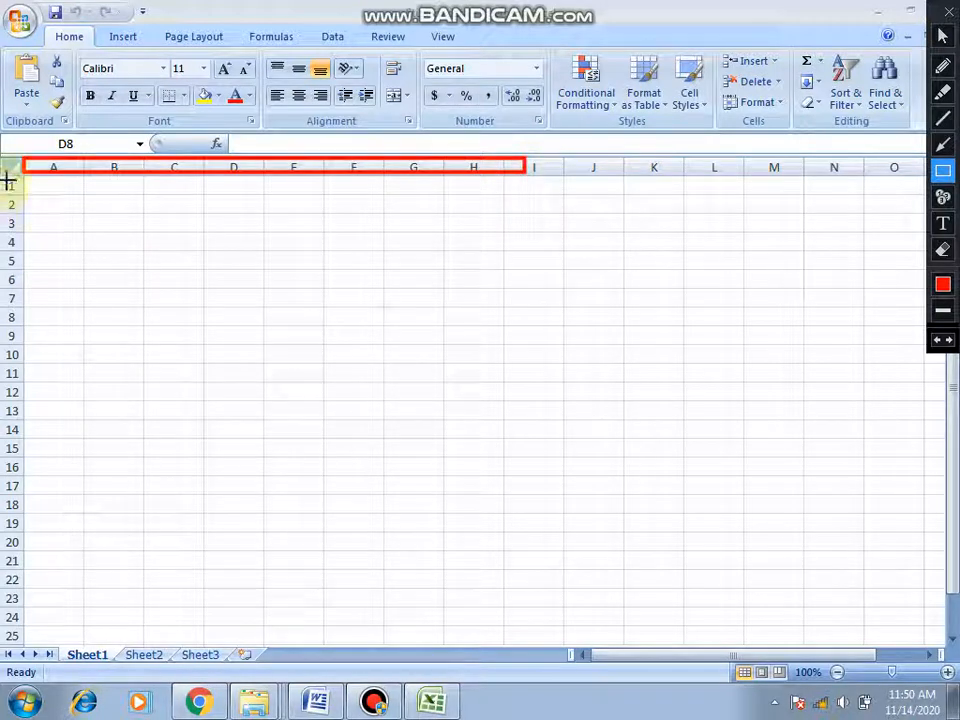
pyautogui.moveTo(5, 172)
pyautogui.mouseDown()
pyautogui.moveTo(34, 377)
pyautogui.moveTo(30, 652)
pyautogui.mouseUp()
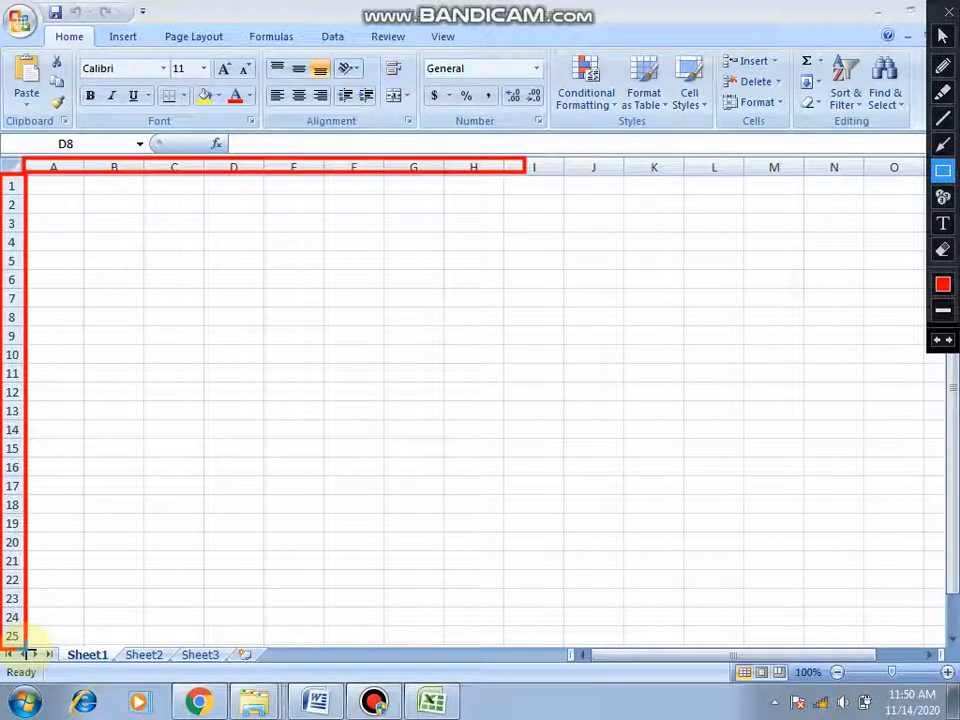
pyautogui.hotkey('ctrl', 'z')
pyautogui.hotkey('ctrl', 'z')
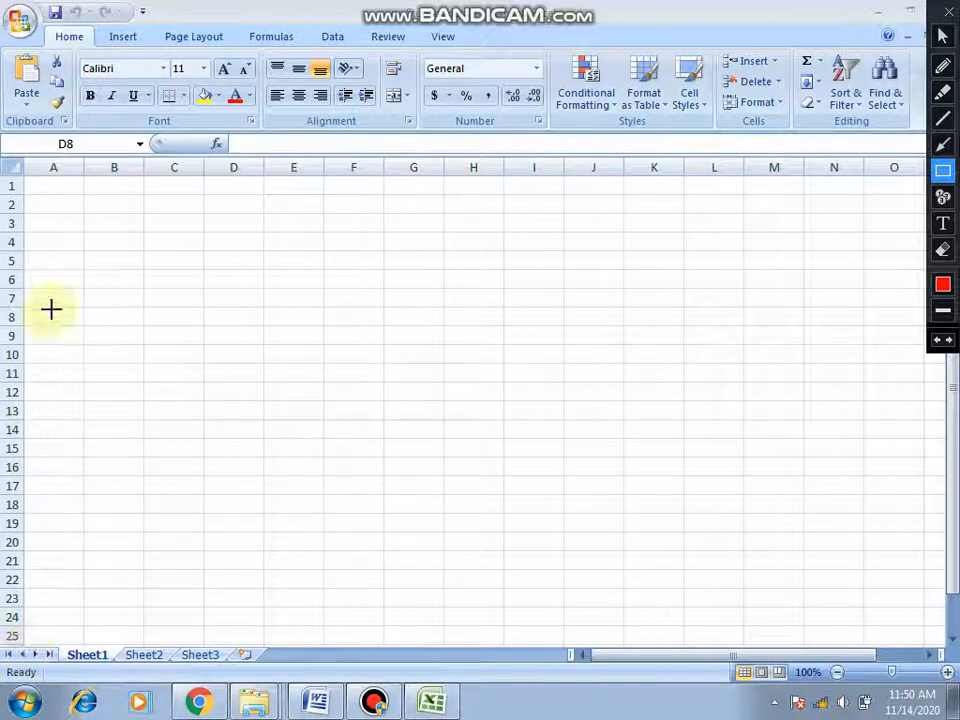
pyautogui.moveTo(22, 176); pyautogui.dragTo(86, 198)
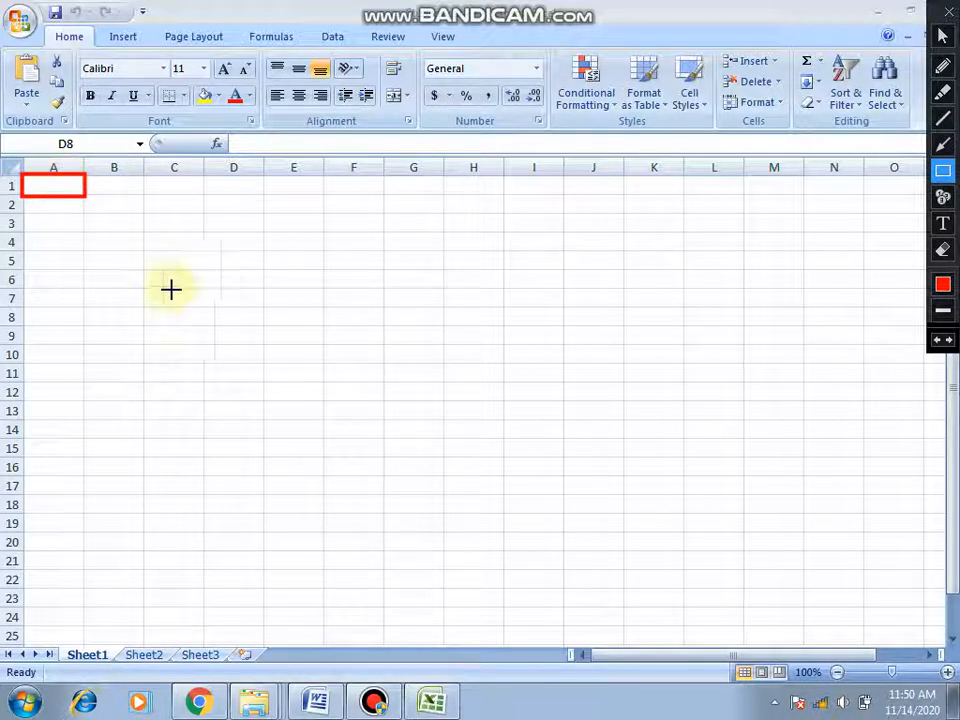
pyautogui.moveTo(143, 307)
pyautogui.mouseDown()
pyautogui.moveTo(166, 330)
pyautogui.moveTo(202, 325)
pyautogui.mouseUp()
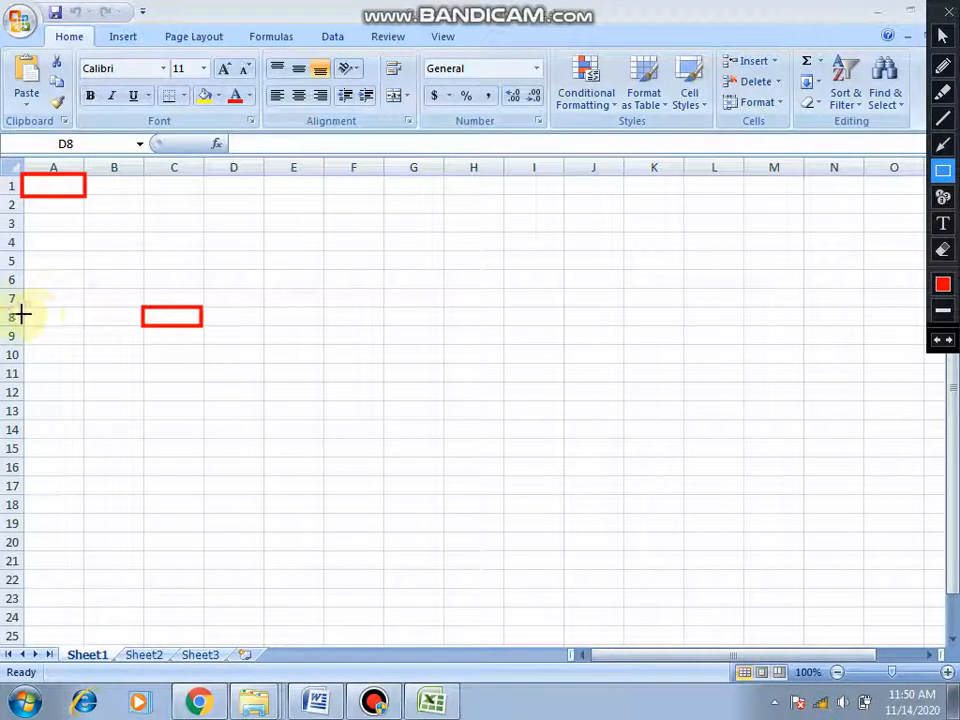
pyautogui.moveTo(5, 310)
pyautogui.mouseDown()
pyautogui.moveTo(22, 325)
pyautogui.moveTo(162, 316)
pyautogui.moveTo(20, 321)
pyautogui.mouseUp()
pyautogui.hotkey('ctrl', 'z')
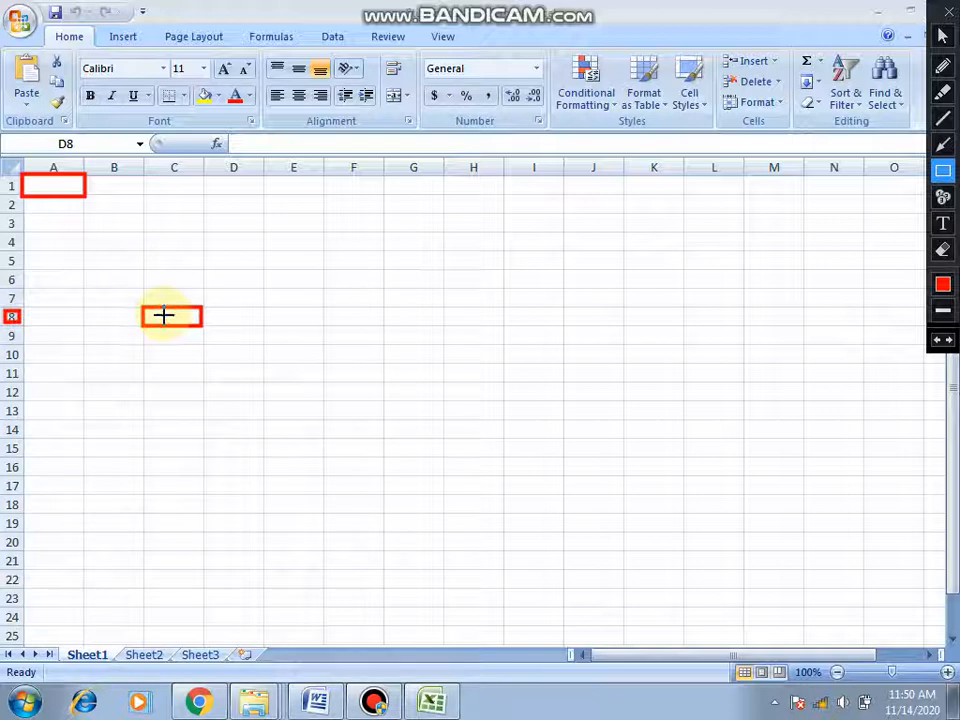
pyautogui.moveTo(138, 305); pyautogui.dragTo(206, 326)
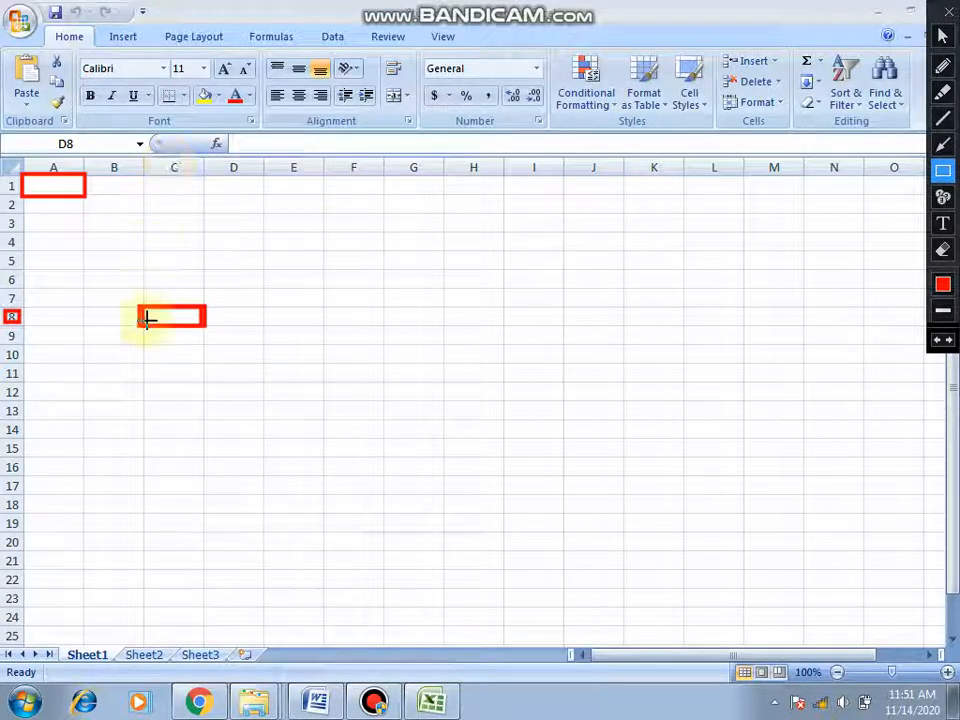
pyautogui.hotkey('ctrl', 'z')
pyautogui.hotkey('ctrl', 'z')
pyautogui.hotkey('ctrl', 'z')
pyautogui.hotkey('ctrl', 'z')
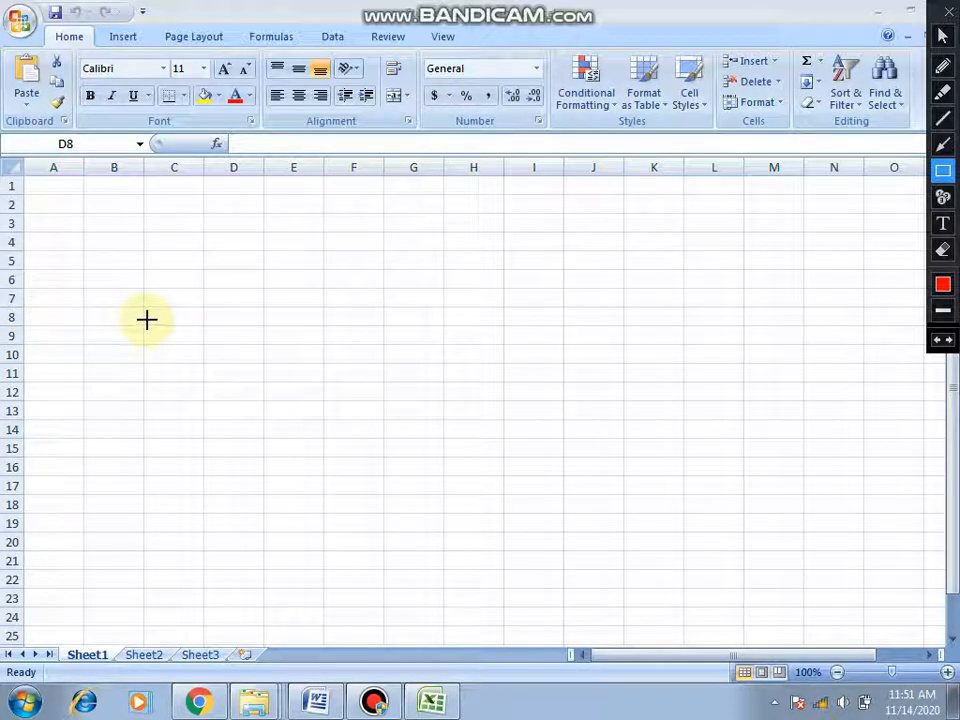
pyautogui.moveTo(139, 307); pyautogui.dragTo(207, 327)
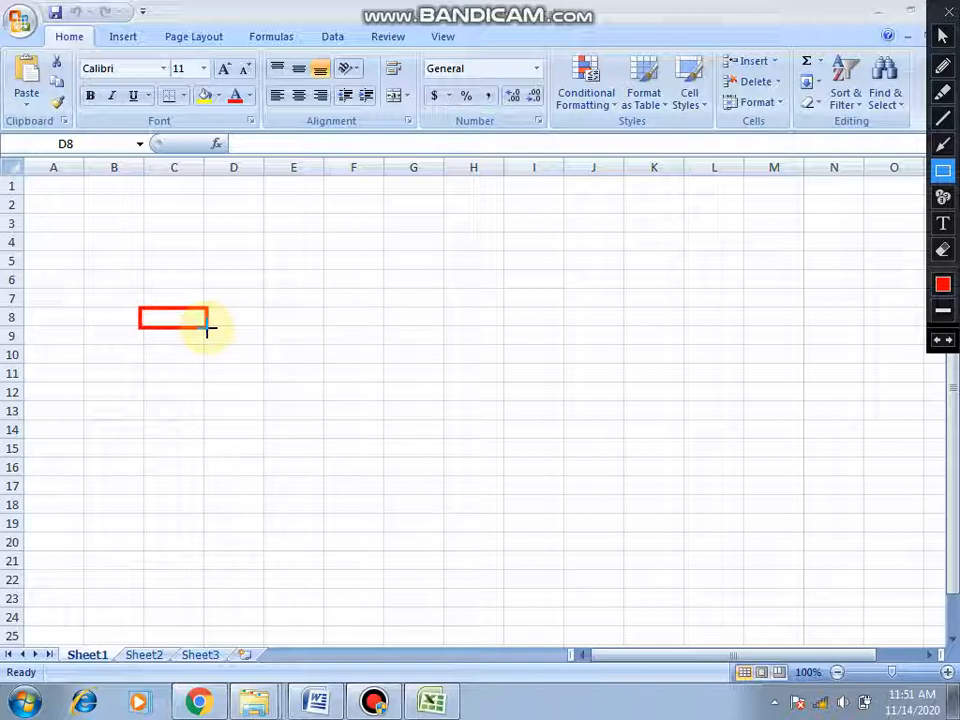
pyautogui.hotkey('ctrl', 'z')
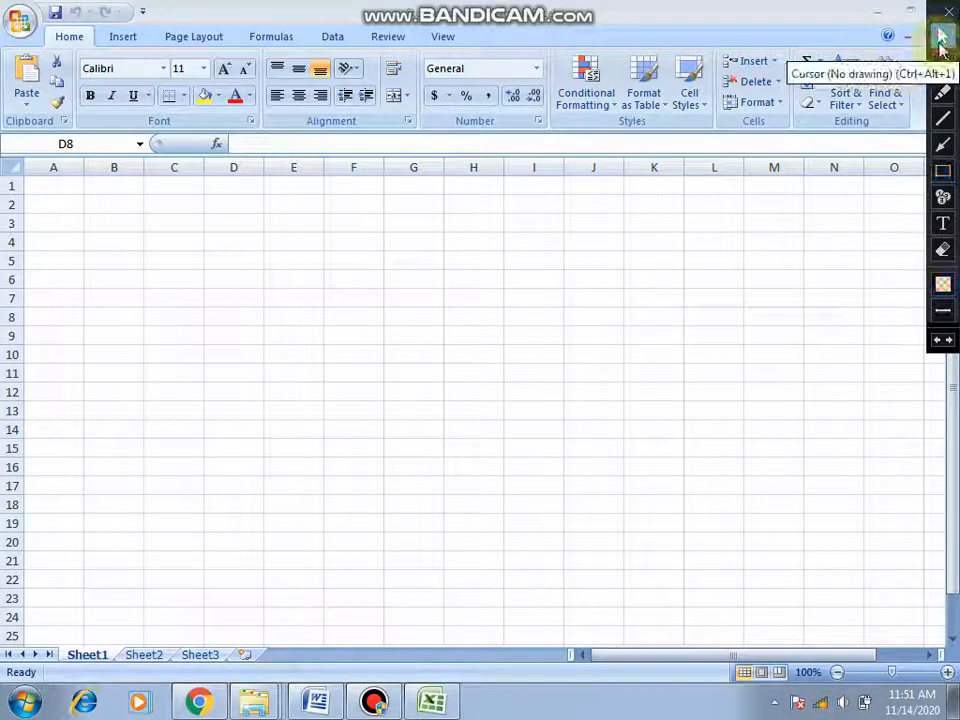
pyautogui.click(941, 40)
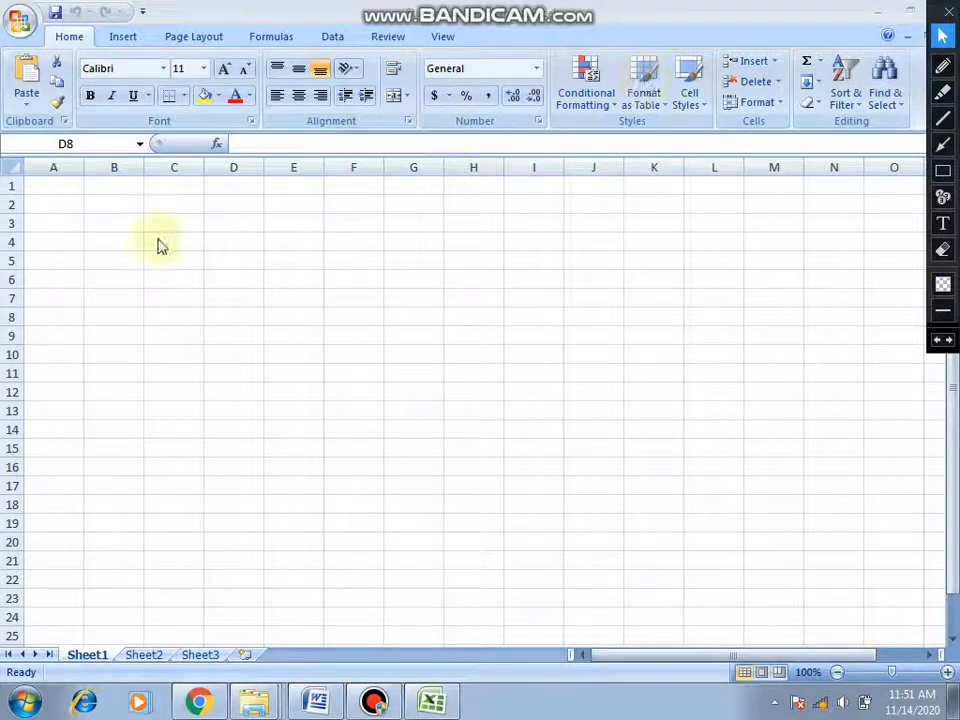
# Select cell A1, and enter a person's first name in cell B3 of Sheet1.
pyautogui.click(62, 185)
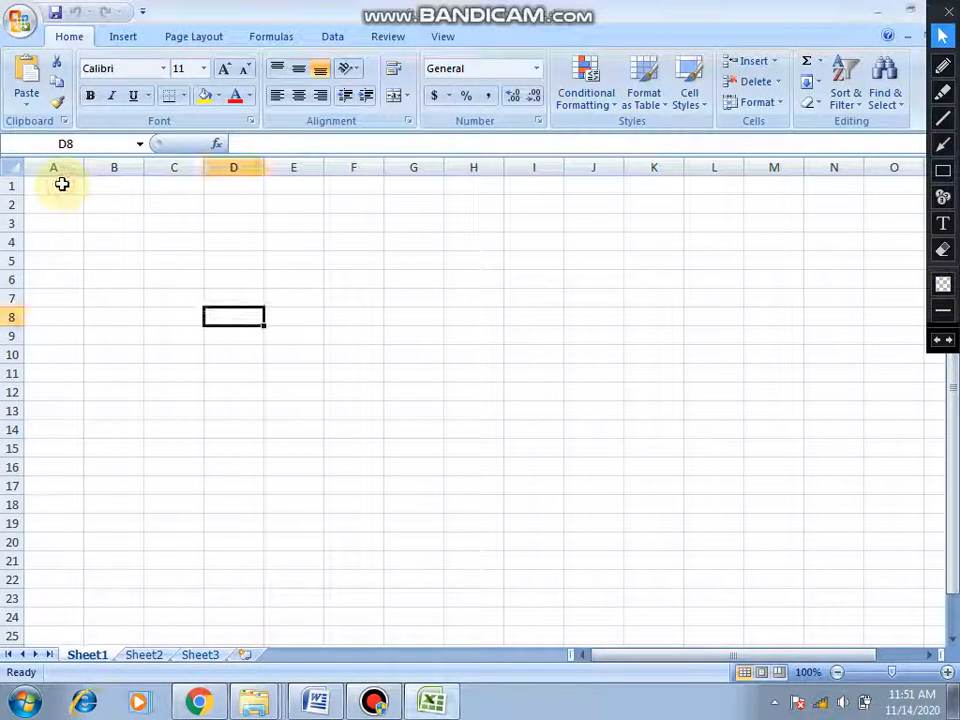
pyautogui.click(62, 184)
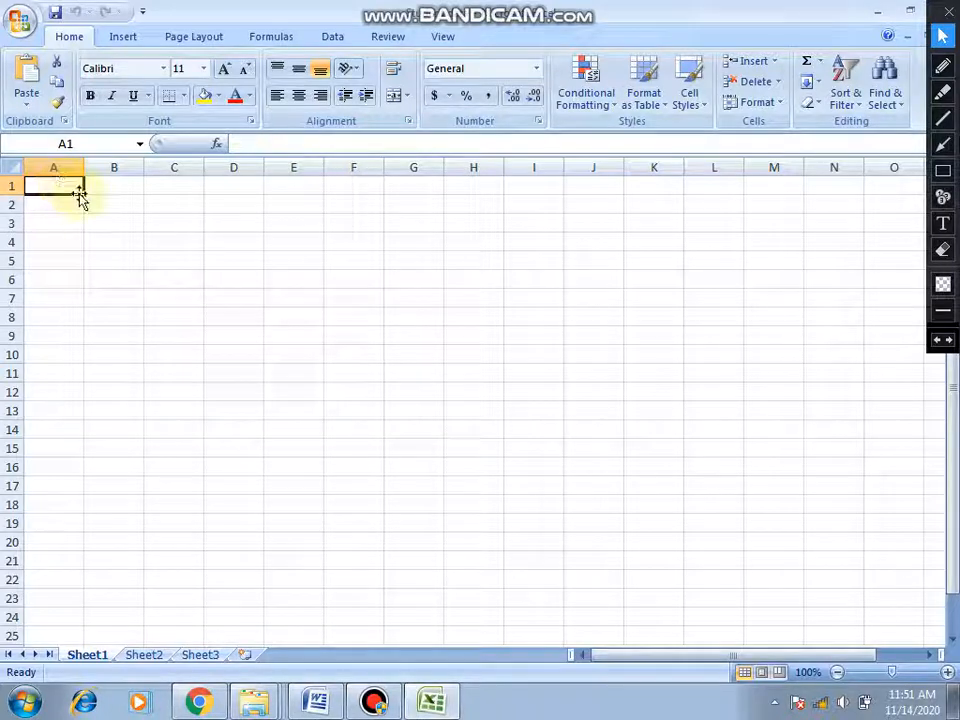
pyautogui.click(111, 224)
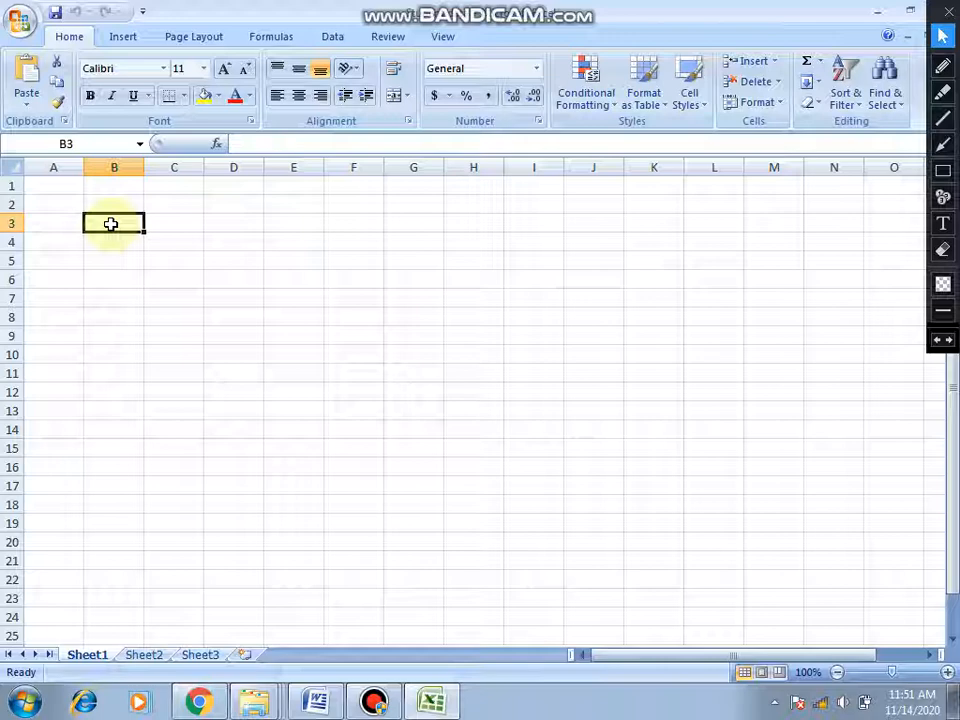
pyautogui.write('yasir')
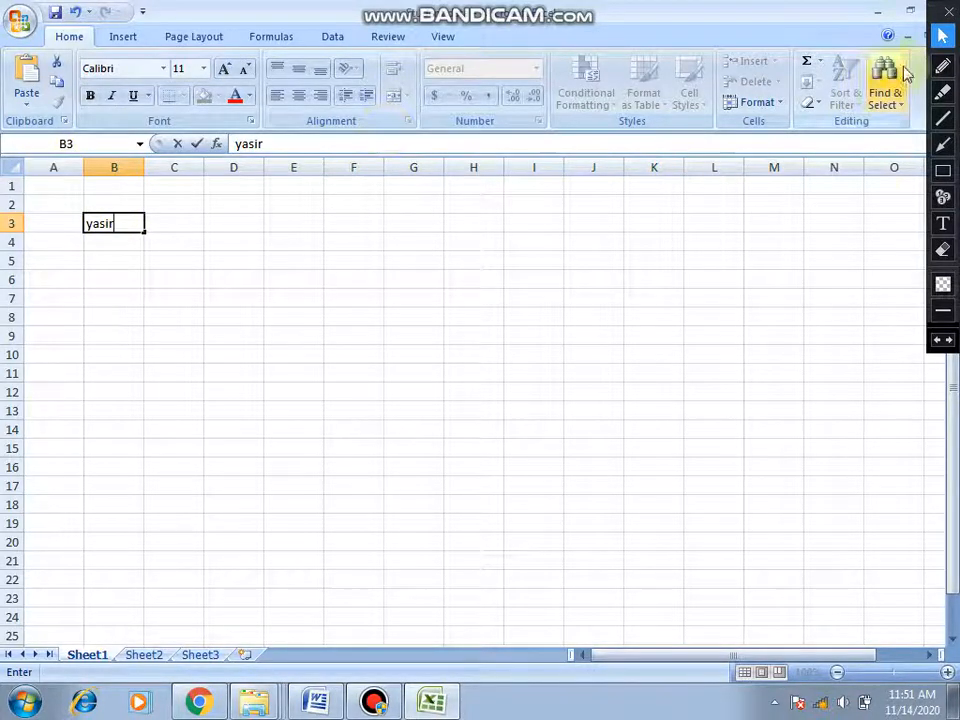
pyautogui.click(942, 170)
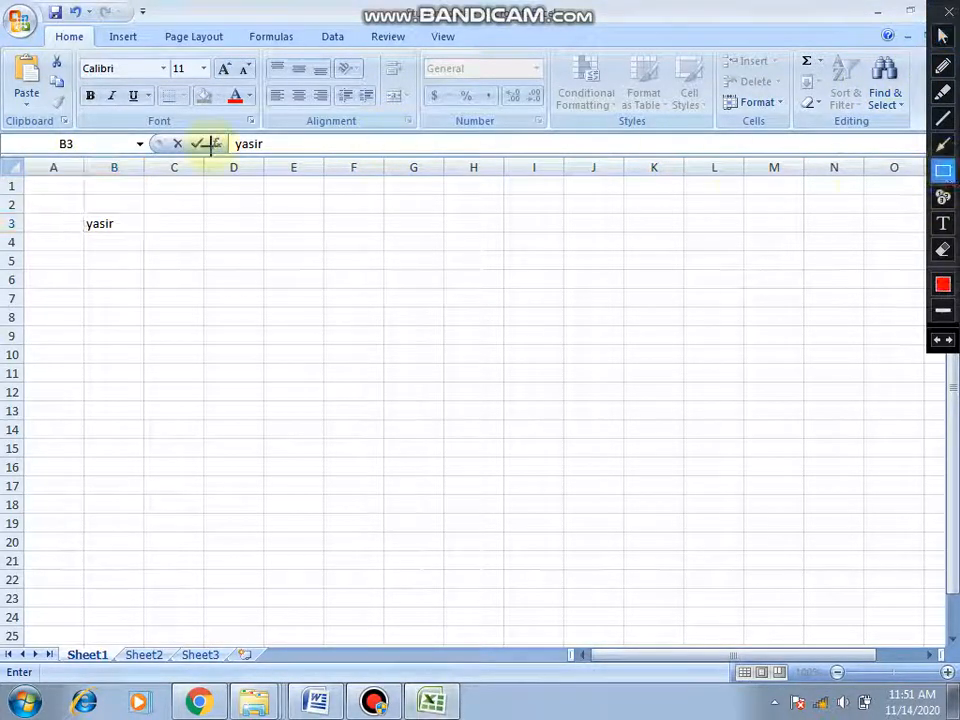
pyautogui.moveTo(3, 134); pyautogui.dragTo(139, 155)
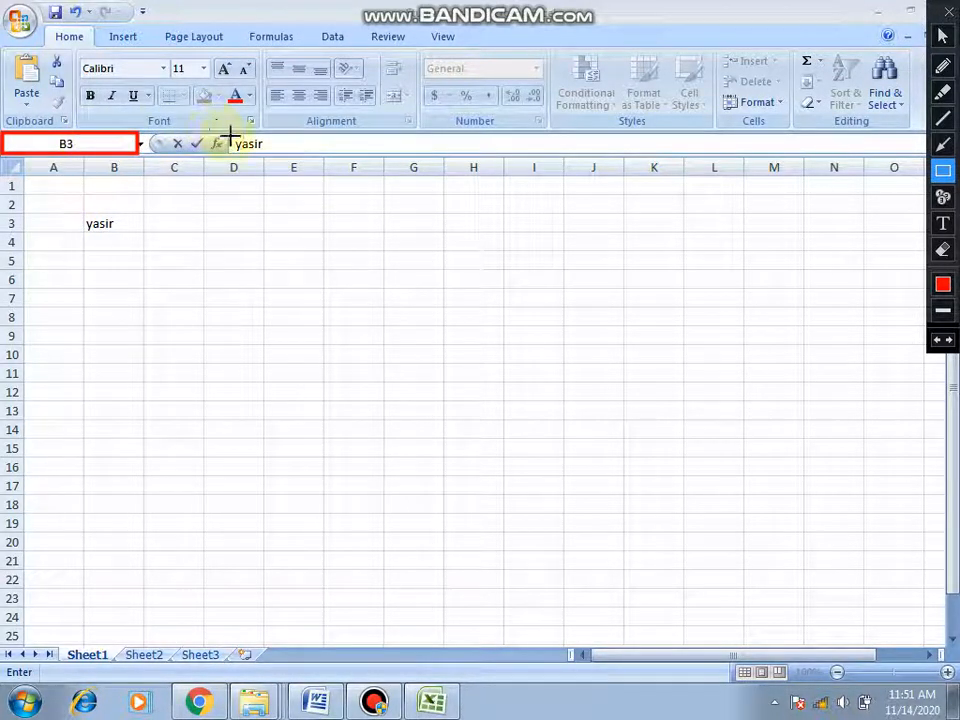
pyautogui.moveTo(228, 133)
pyautogui.mouseDown()
pyautogui.moveTo(231, 157)
pyautogui.moveTo(371, 155)
pyautogui.mouseUp()
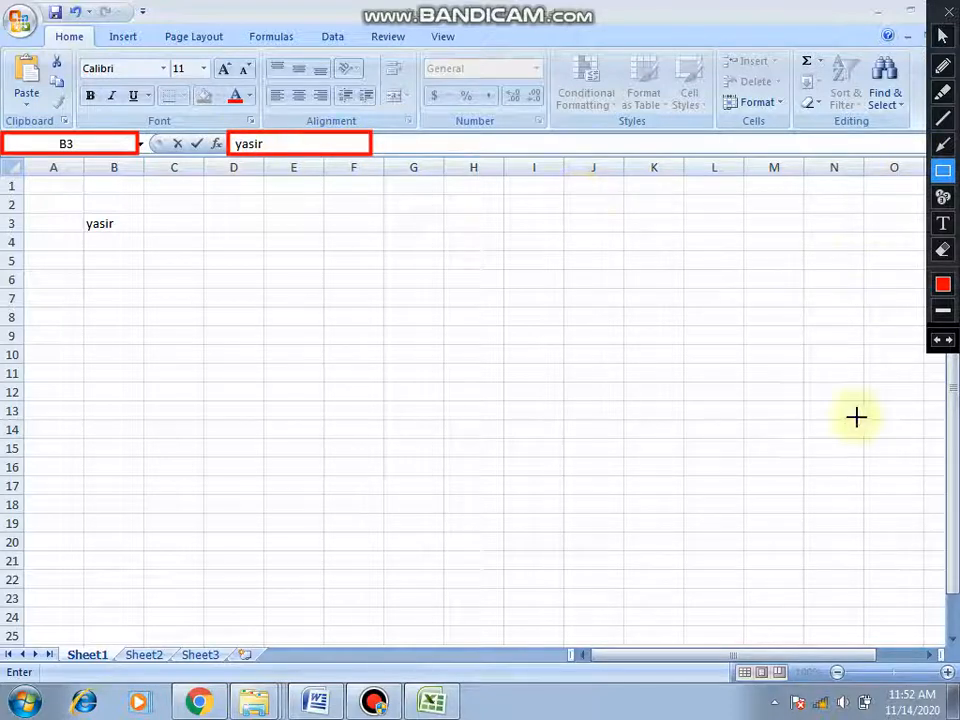
pyautogui.hotkey('ctrl', 'z')
pyautogui.hotkey('ctrl', 'z')
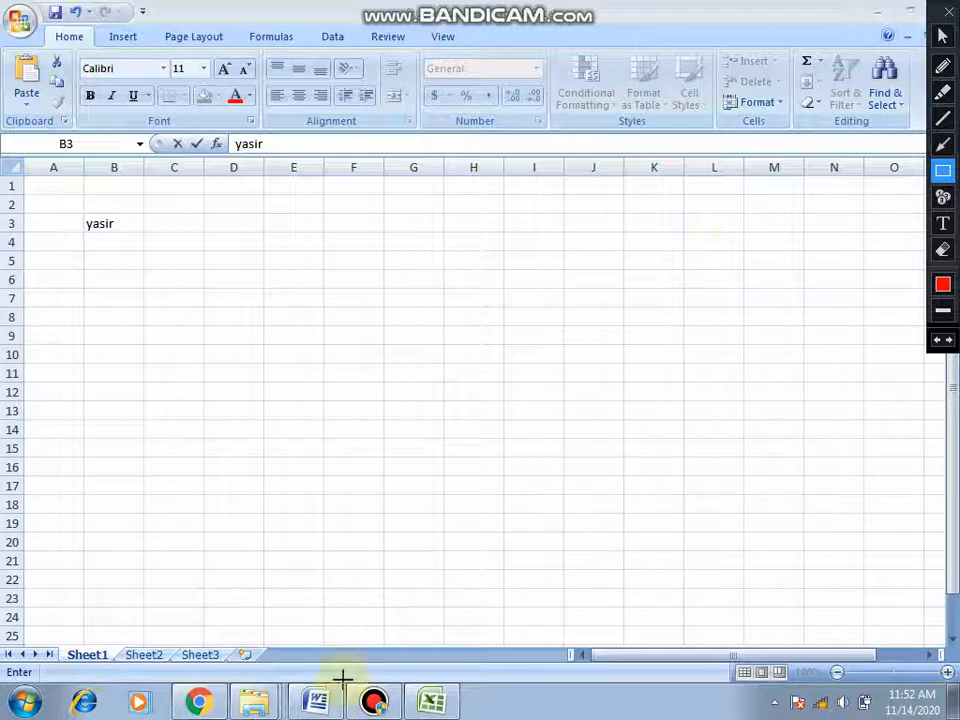
pyautogui.click(943, 38)
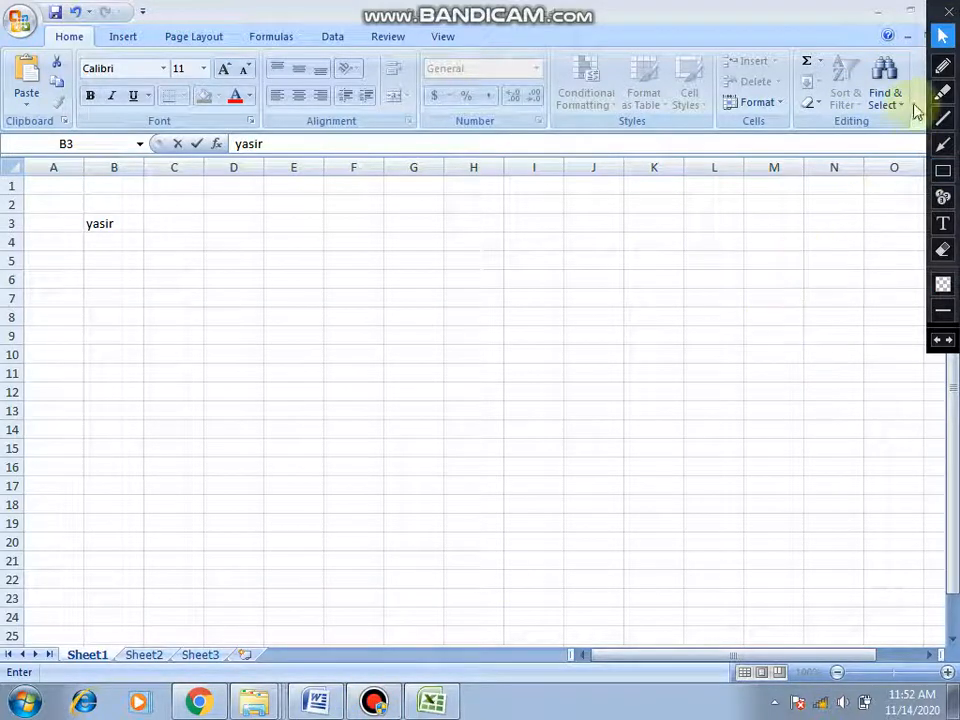
pyautogui.click(940, 172)
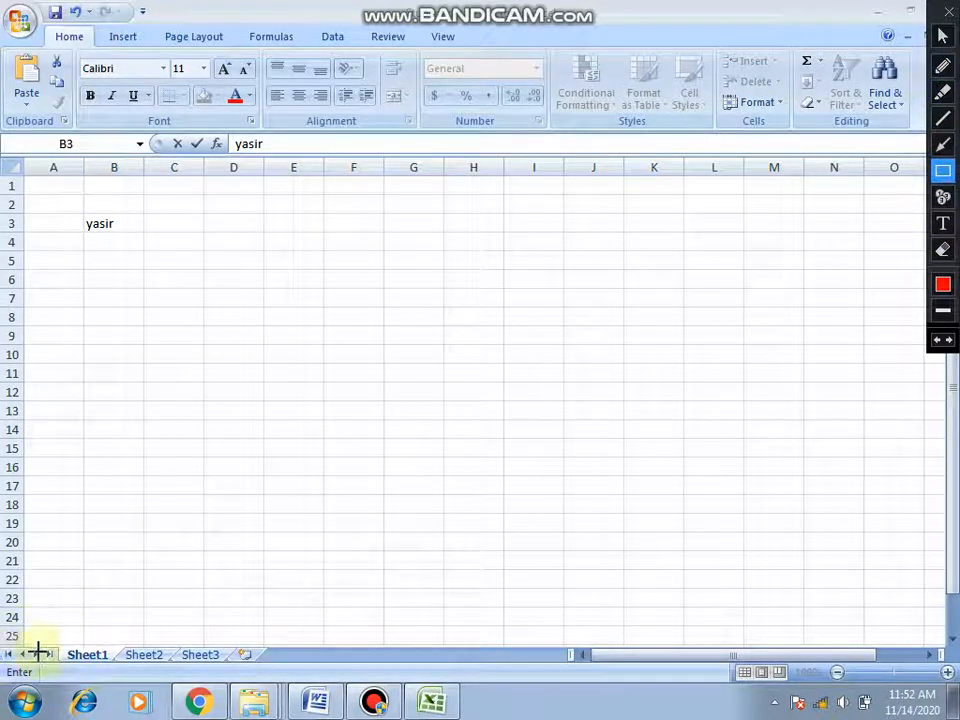
pyautogui.moveTo(52, 642); pyautogui.dragTo(261, 661)
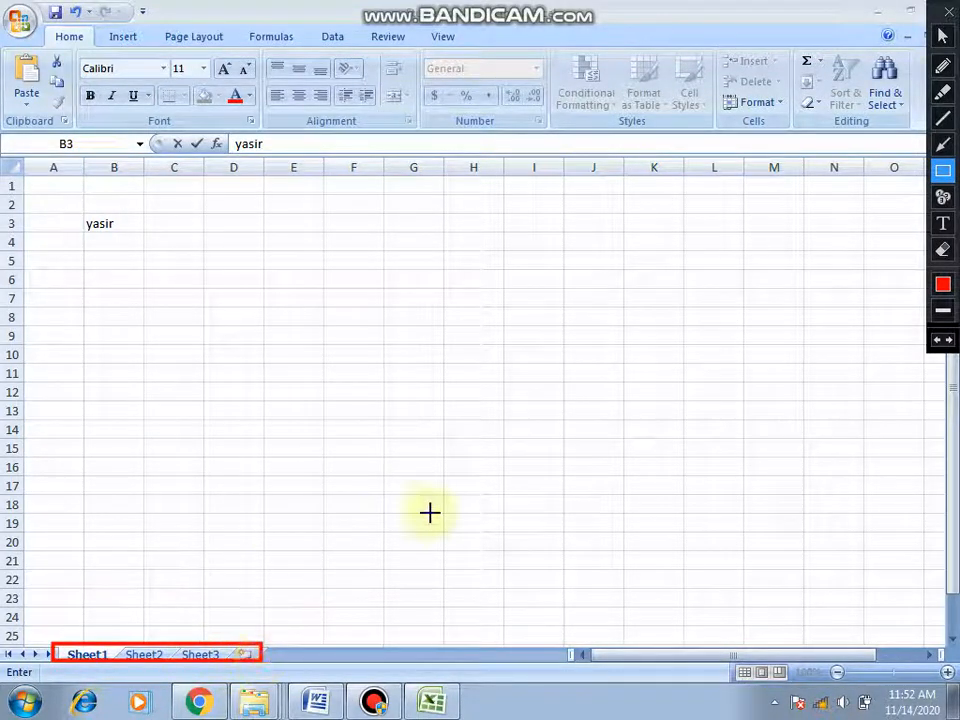
pyautogui.hotkey('ctrl', 'z')
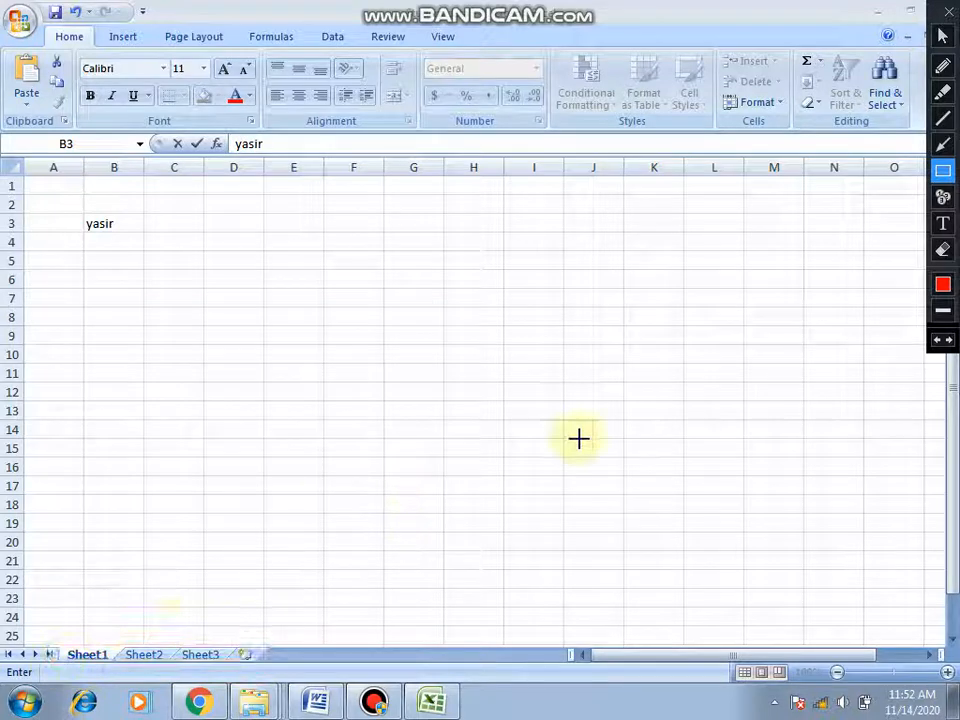
pyautogui.click(943, 36)
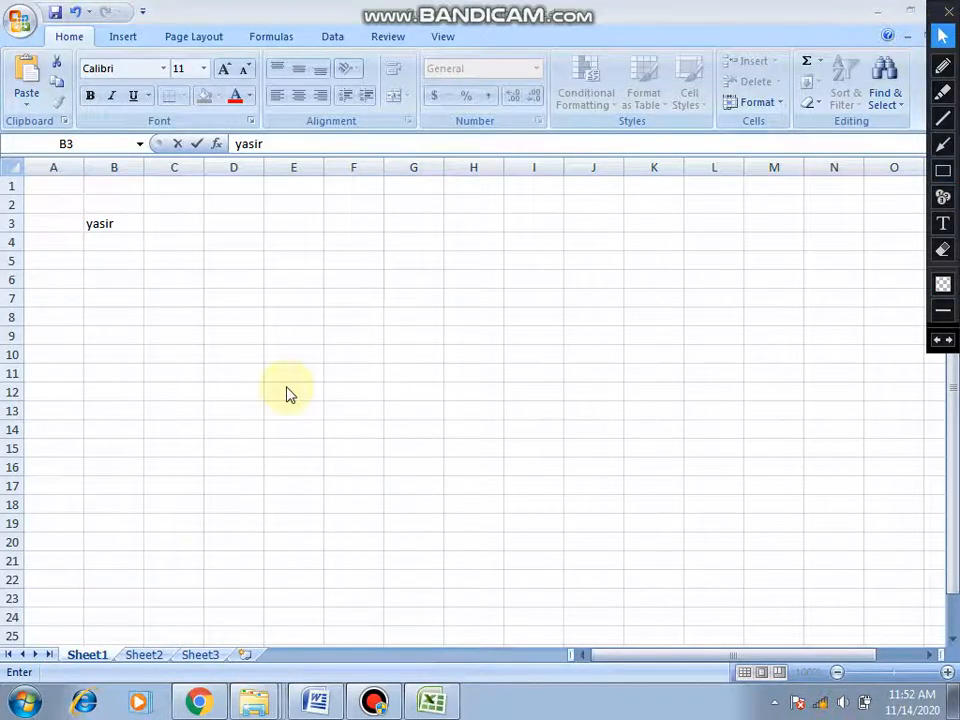
# View the contents of Sheet2 and return to Sheet1.
pyautogui.click(150, 656)
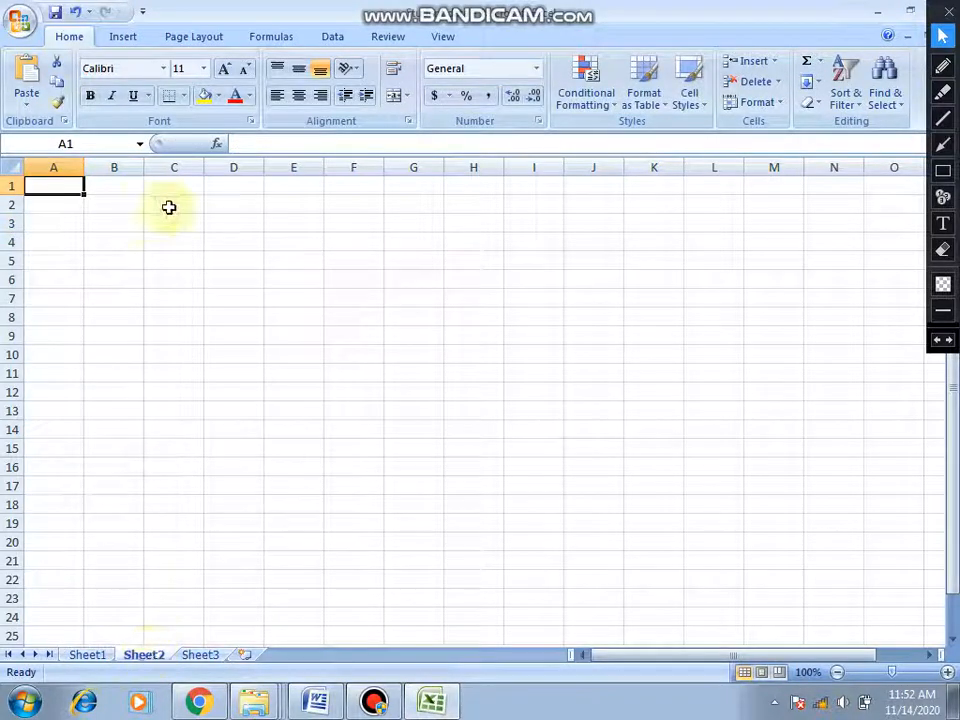
pyautogui.click(90, 656)
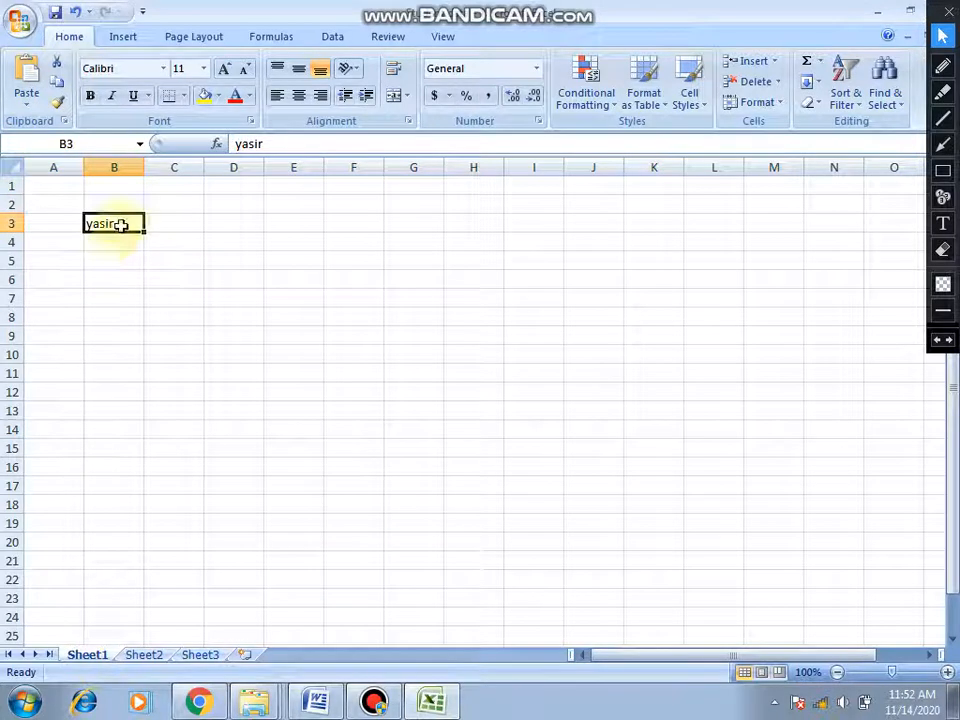
# Rename Sheet1 as test and switch through Sheet2 to Sheet3.
pyautogui.doubleClick(87, 656)
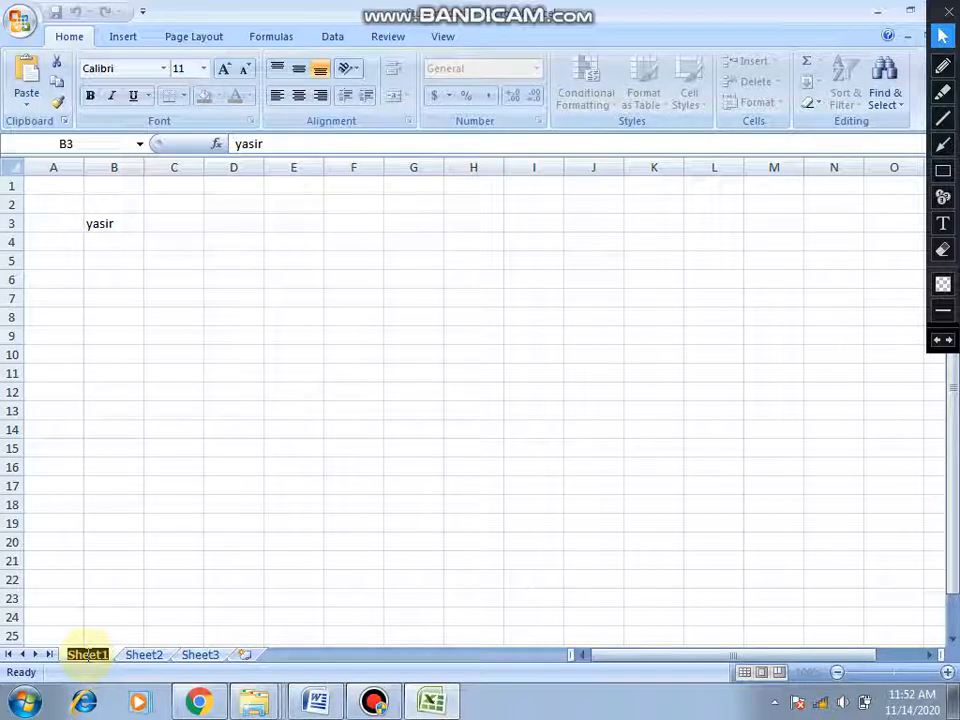
pyautogui.write('test')
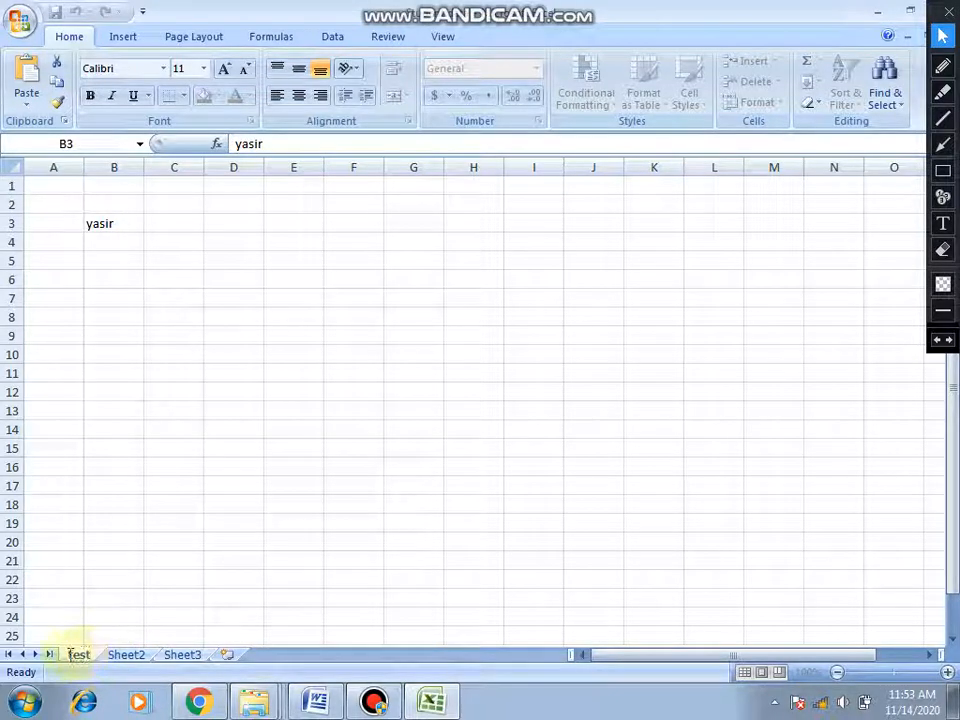
pyautogui.click(121, 657)
pyautogui.click(186, 657)
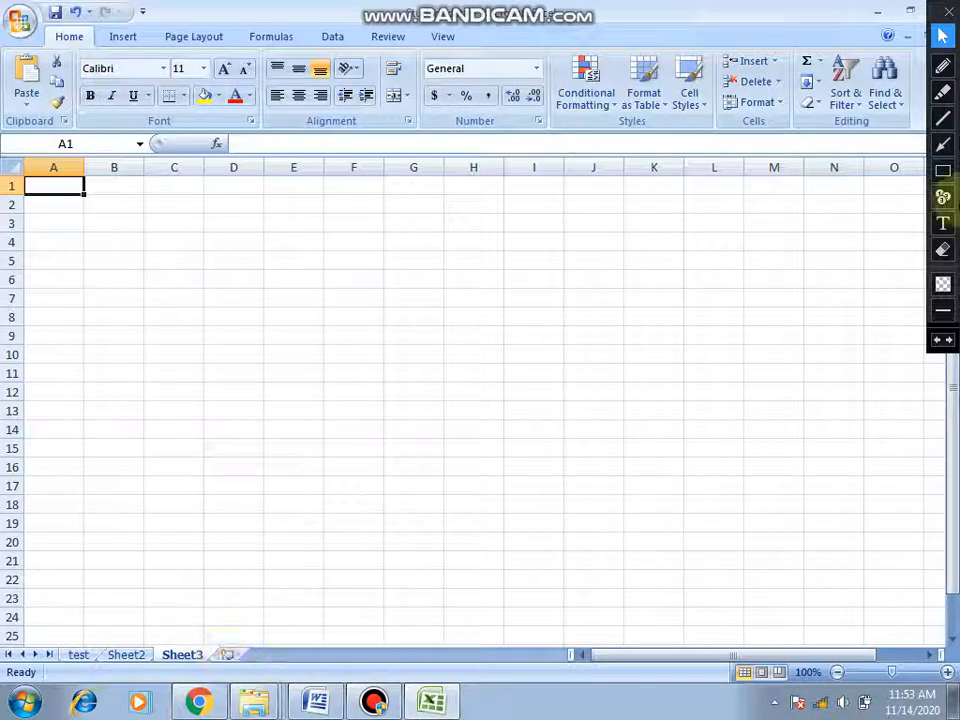
# Insert a new worksheet after Sheet3.
pyautogui.click(943, 171)
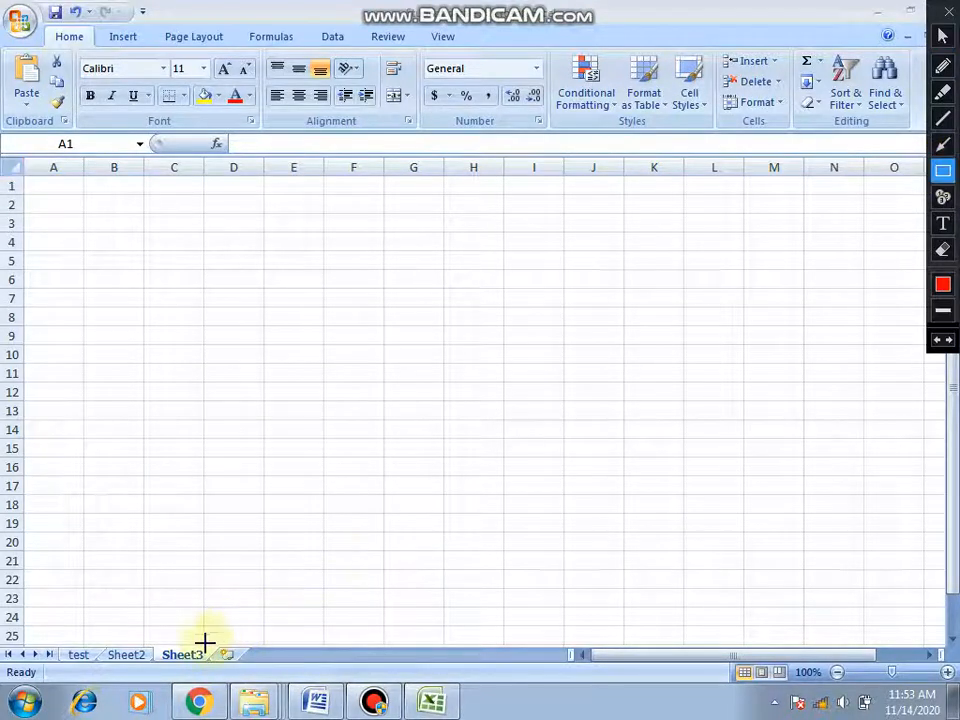
pyautogui.moveTo(205, 643); pyautogui.dragTo(250, 665)
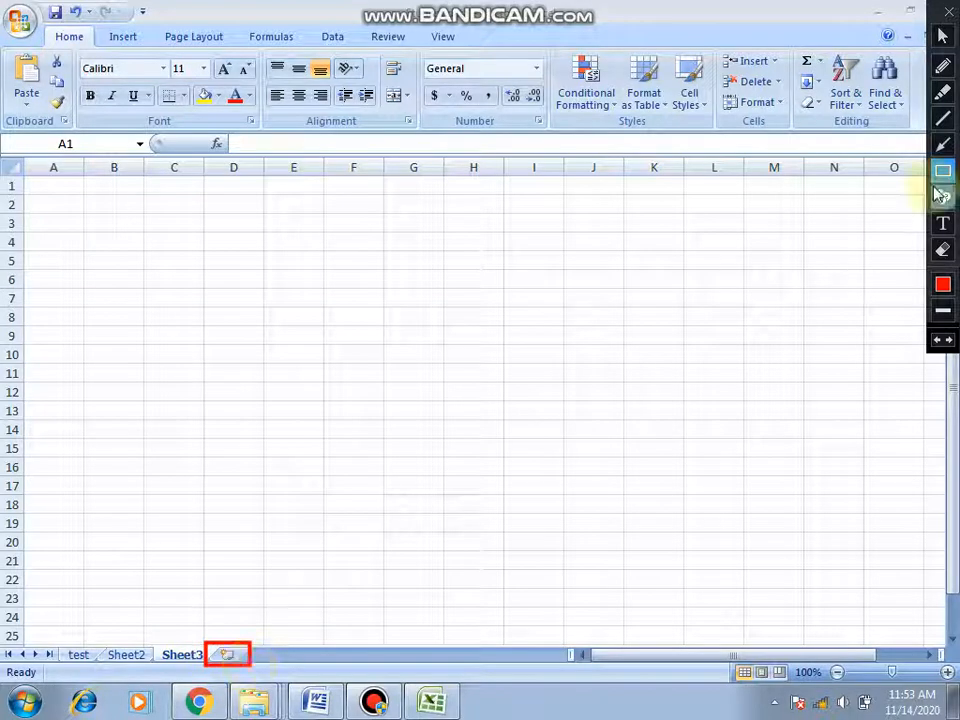
pyautogui.click(943, 36)
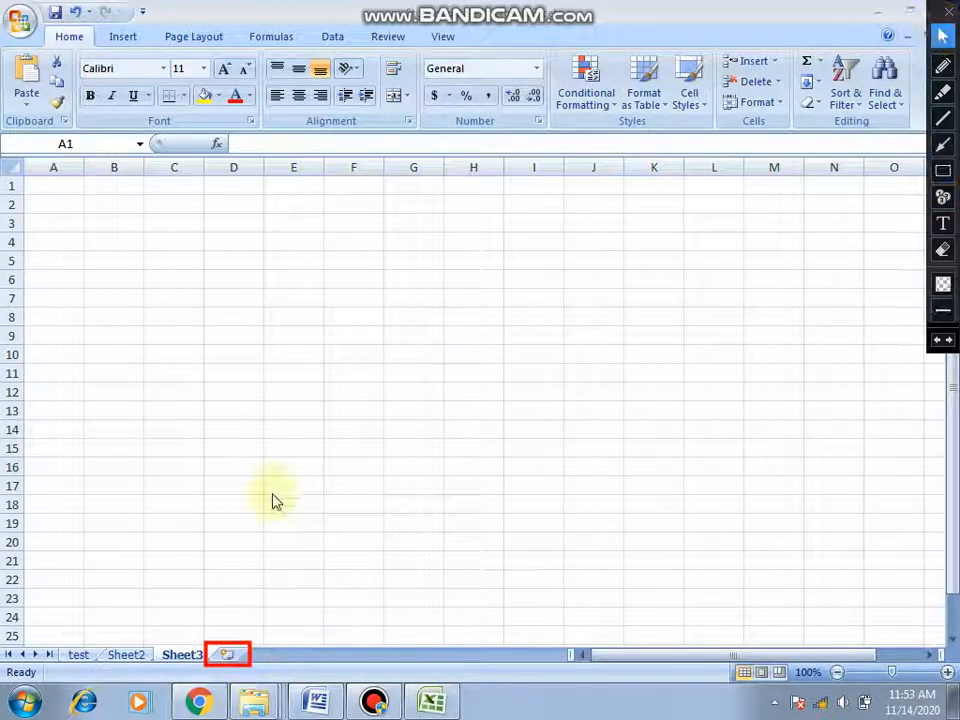
pyautogui.click(229, 657)
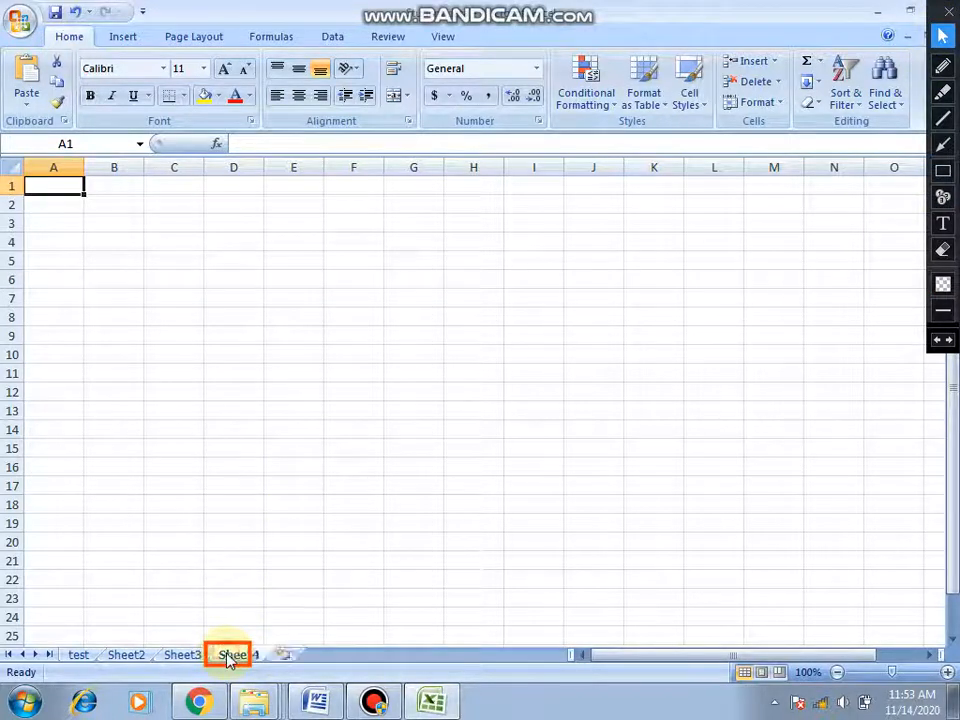
# Undo the last cell entry in the workbook.
pyautogui.hotkey('ctrl', 'z')
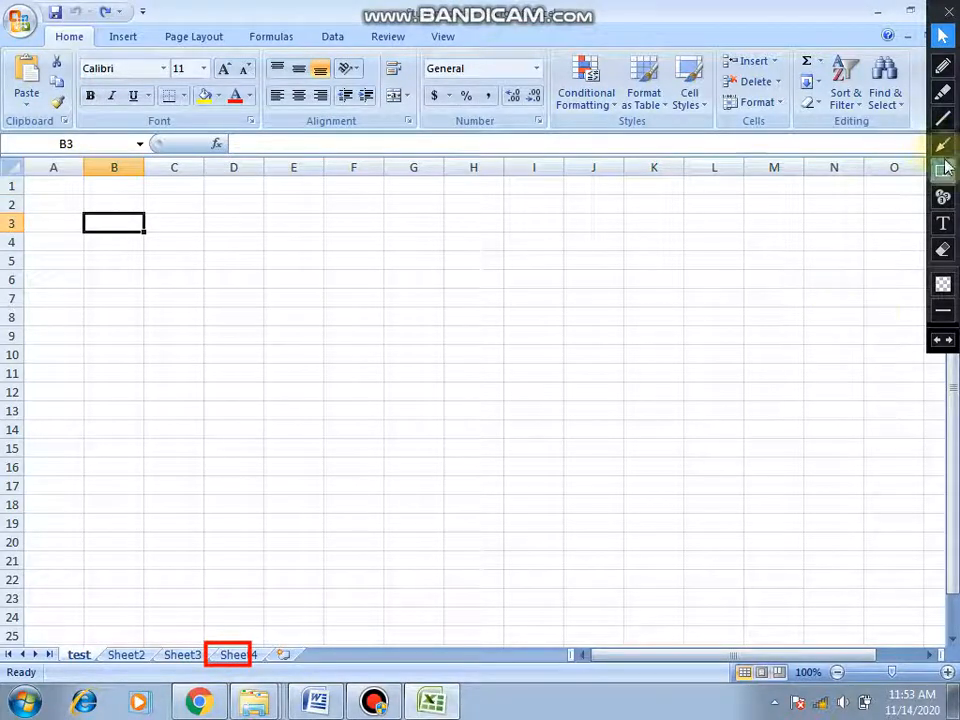
pyautogui.click(941, 339)
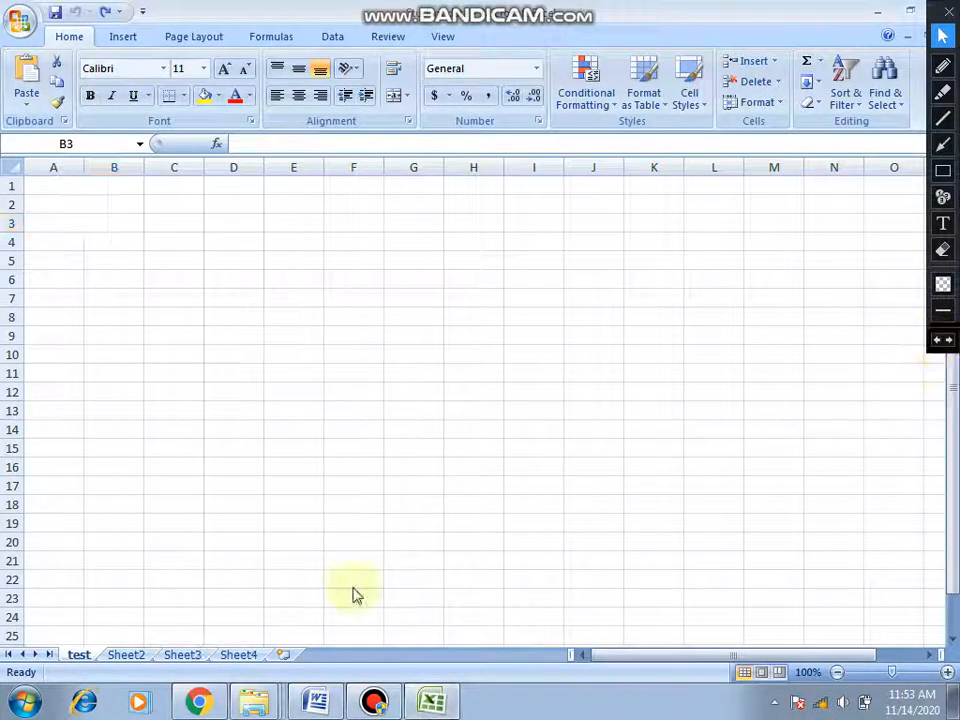
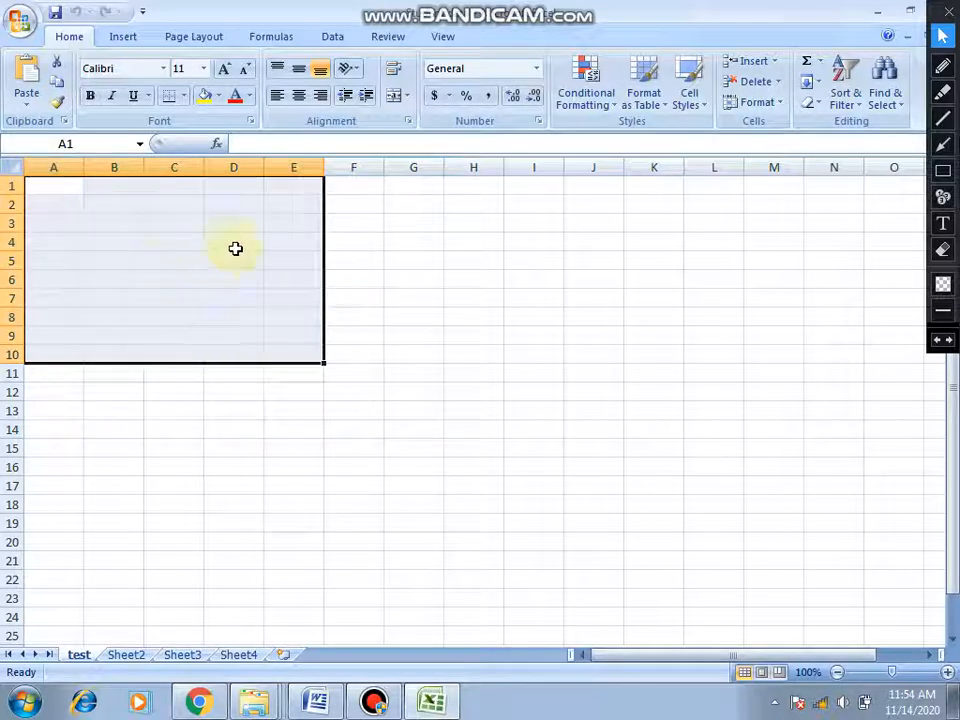
# Enter 1 in cell A1 of the test sheet.
pyautogui.click(199, 221)
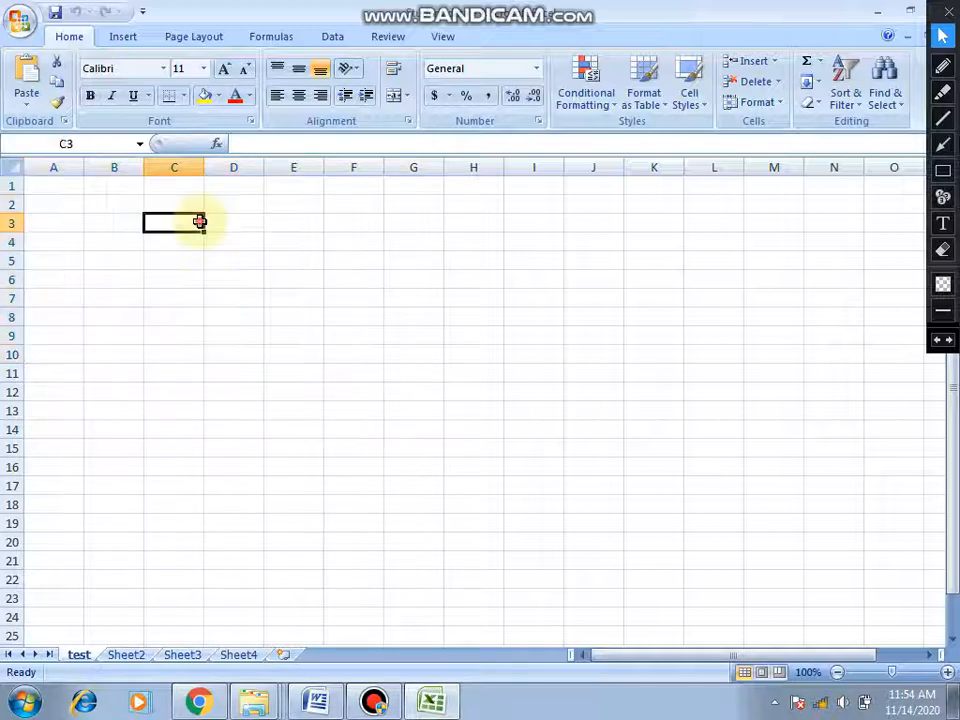
pyautogui.click(51, 187)
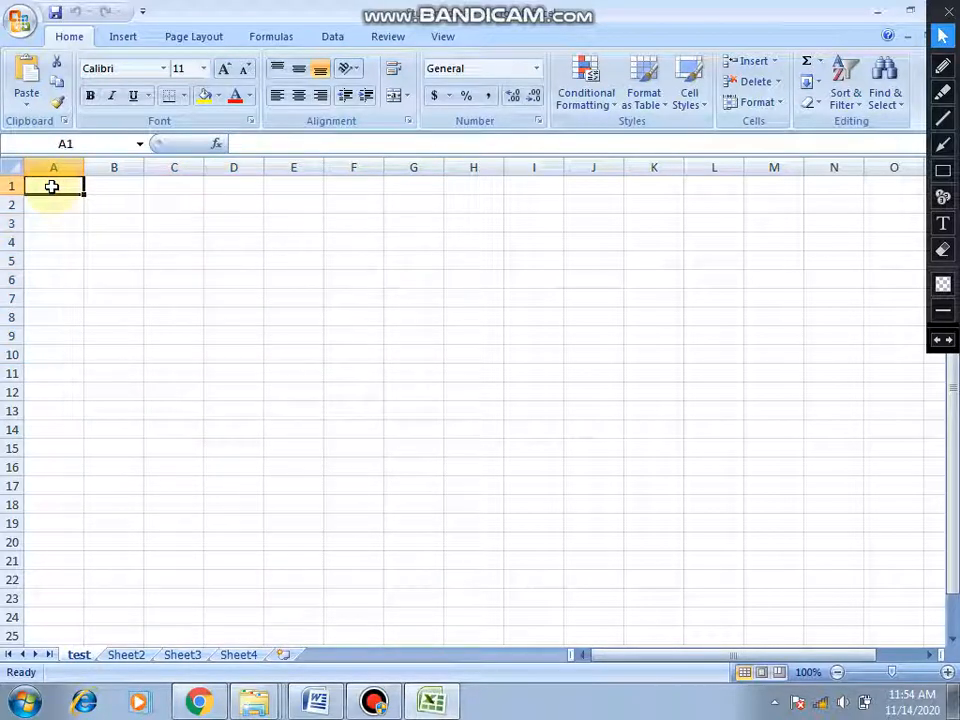
pyautogui.write('1')
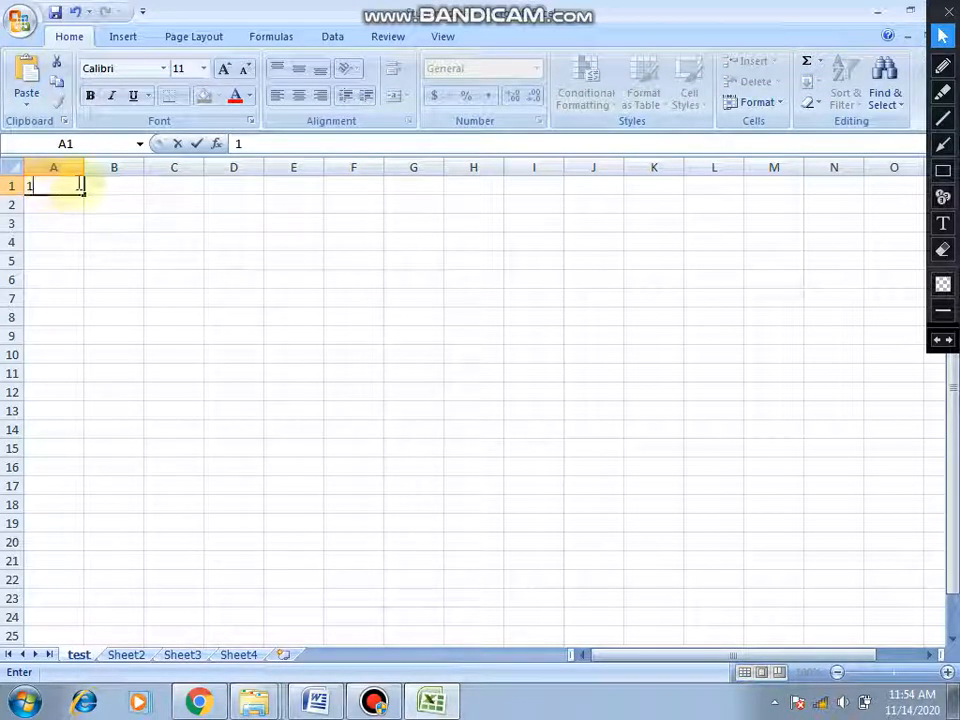
pyautogui.click(63, 184)
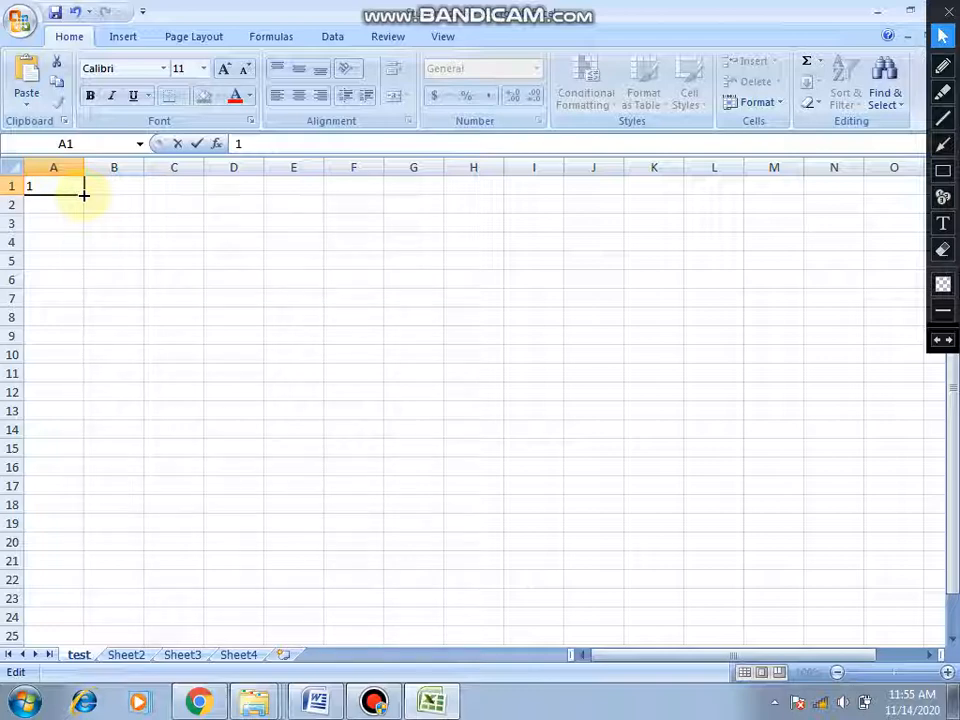
# Fill the value of A1 down to A13 as plain copies and undo the fill.
pyautogui.click(84, 195)
pyautogui.moveTo(84, 195); pyautogui.dragTo(90, 419)
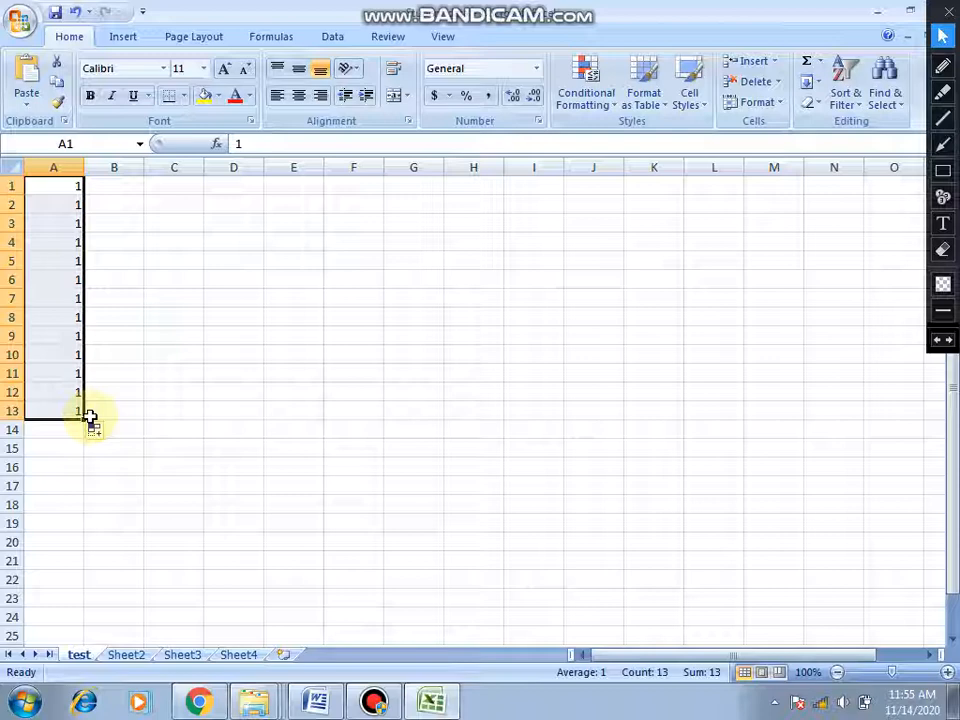
pyautogui.hotkey('ctrl', 'z')
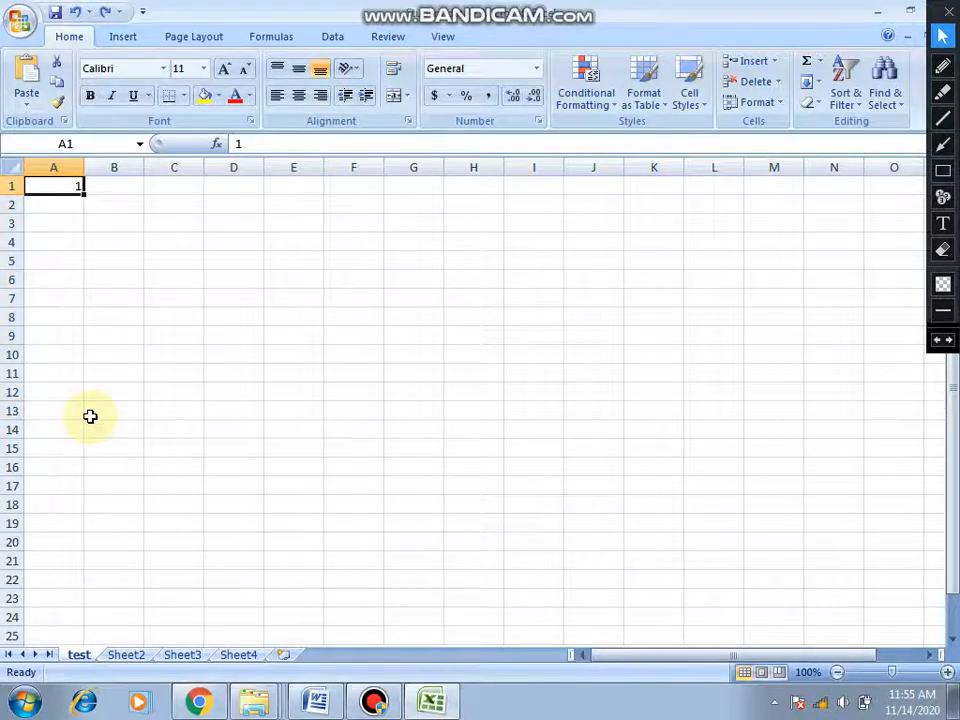
# Fill cell A1 down to A10 as an incrementing series from 1 to 10.
pyautogui.click(82, 197)
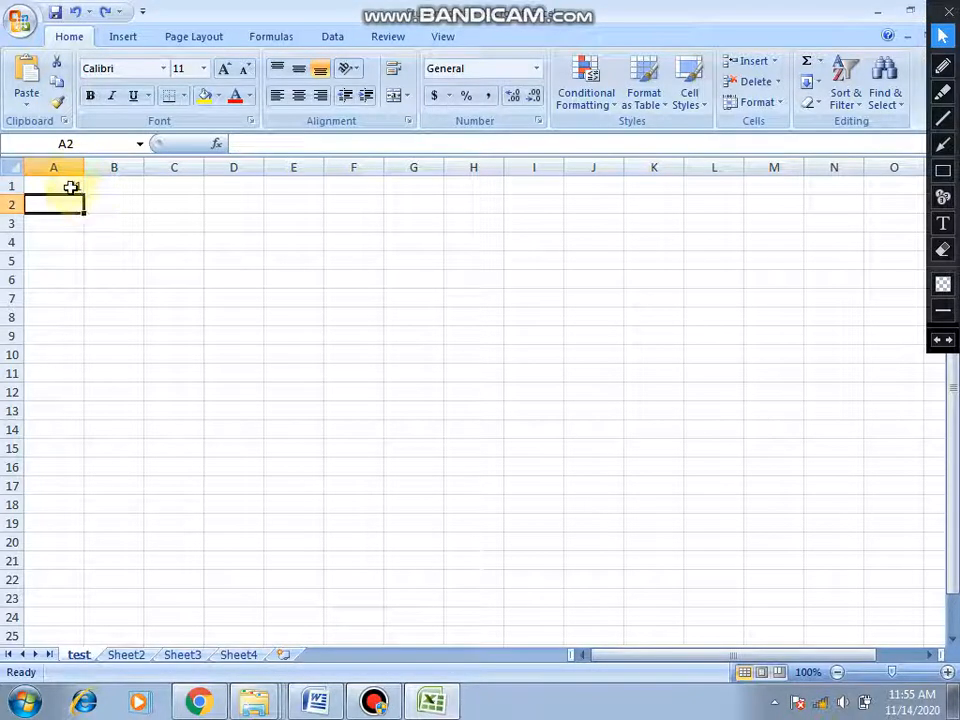
pyautogui.click(71, 184)
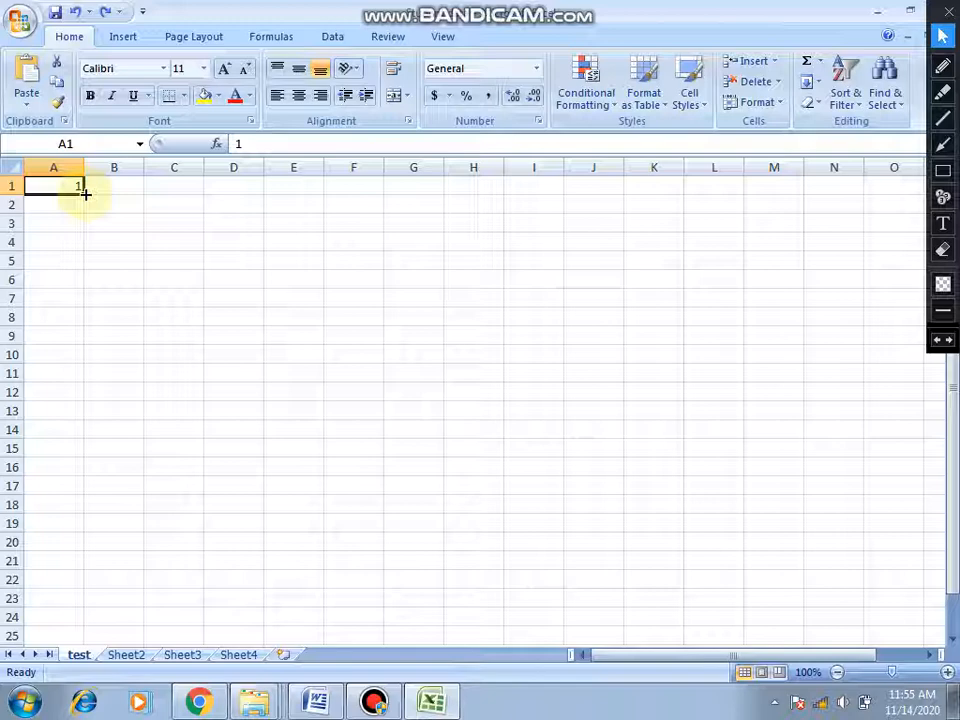
pyautogui.moveTo(86, 194); pyautogui.dragTo(86, 194)
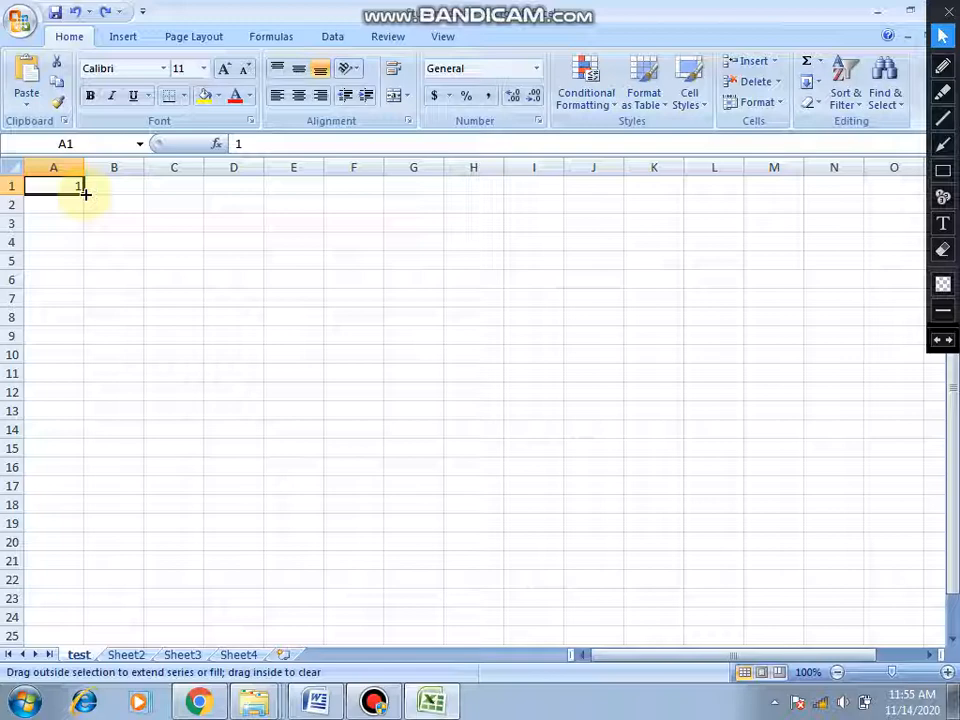
pyautogui.moveTo(86, 194); pyautogui.dragTo(86, 194)
pyautogui.press('ctrl')
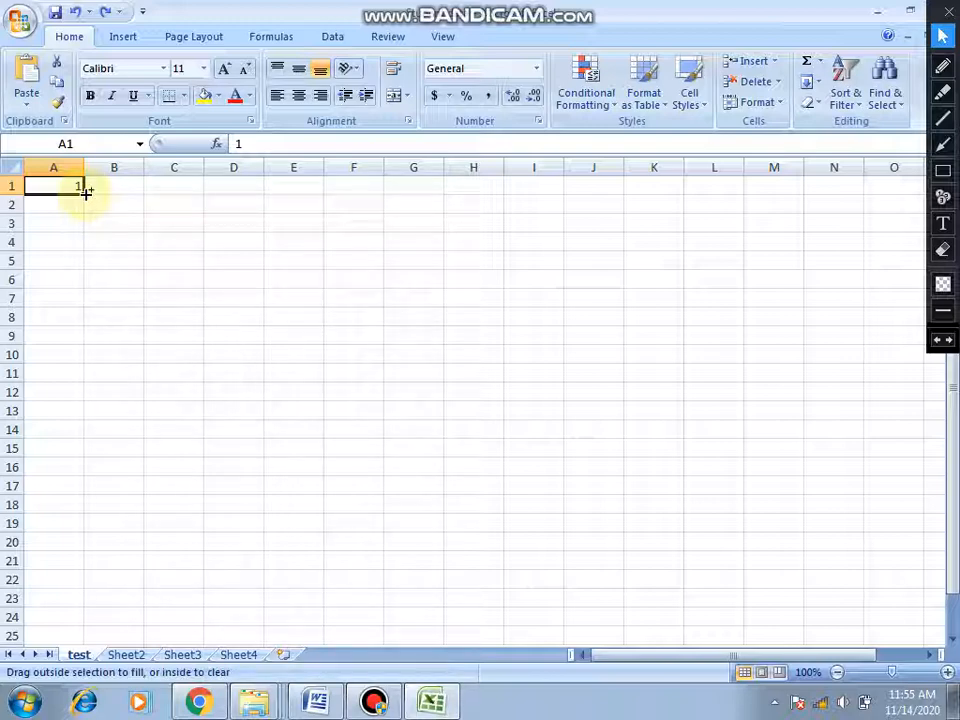
pyautogui.moveTo(86, 194); pyautogui.dragTo(89, 366)
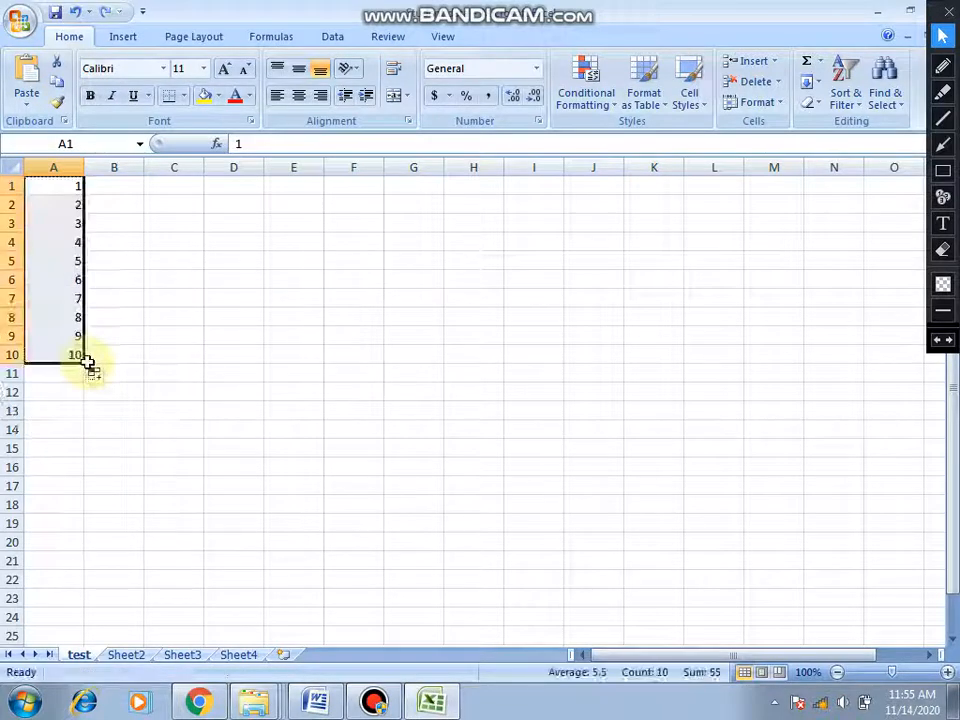
# Apply the Fill Without Formatting option to the series in A1:A10 and undo the fill.
pyautogui.click(66, 181)
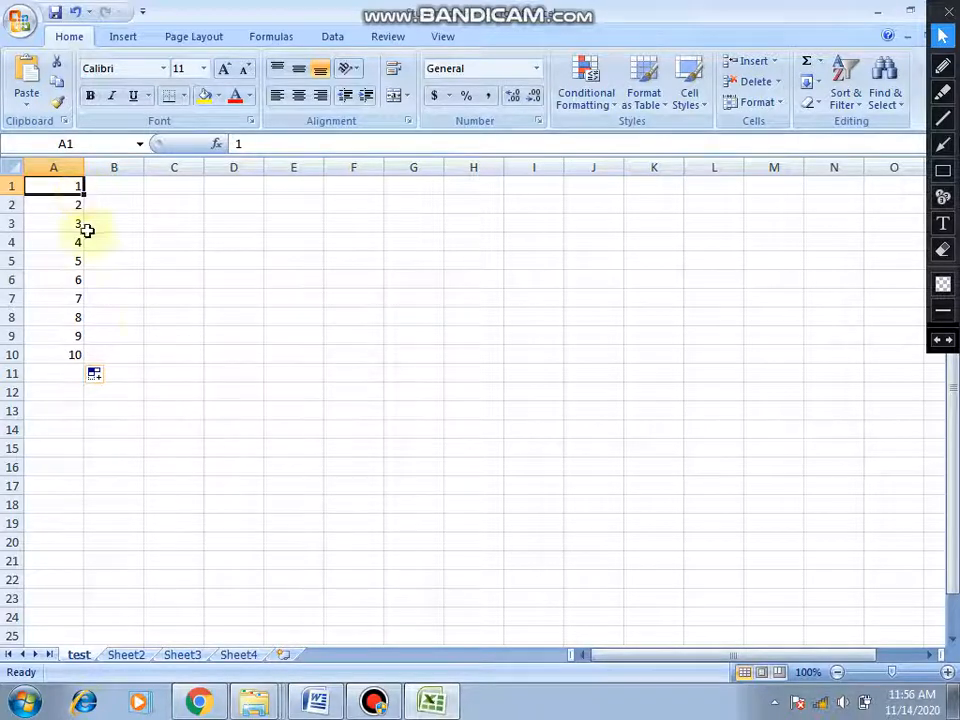
pyautogui.click(111, 378)
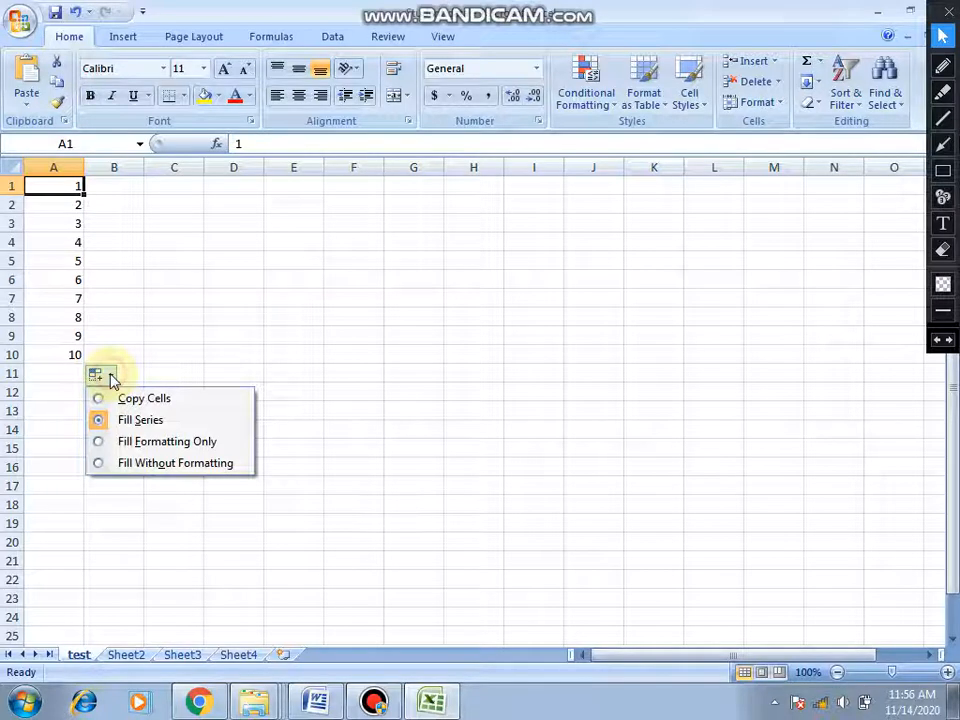
pyautogui.click(135, 463)
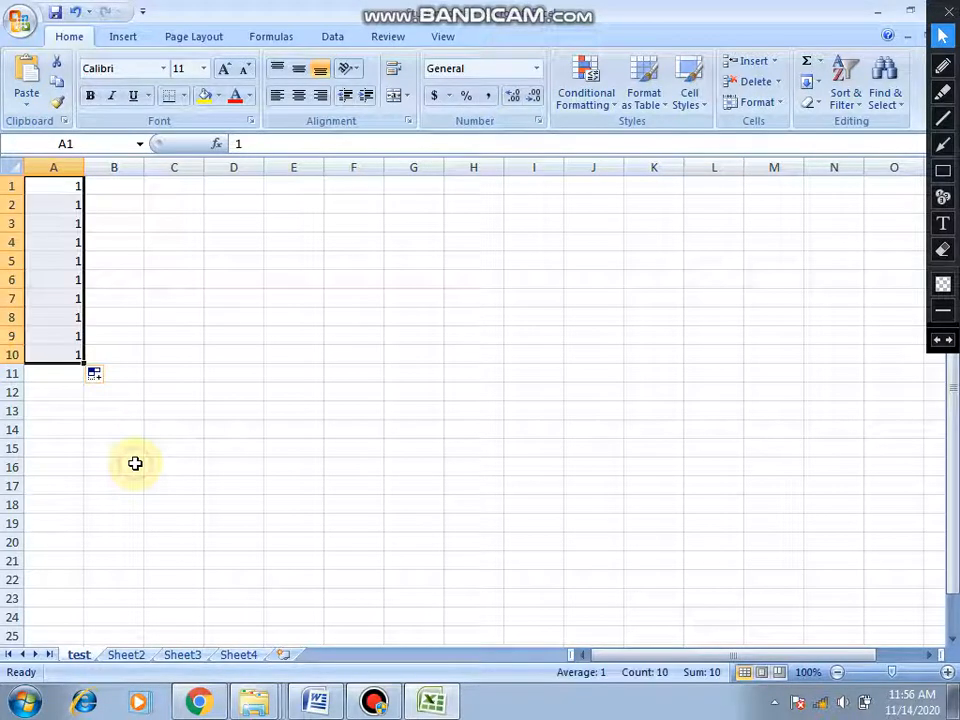
pyautogui.hotkey('ctrl', 'z')
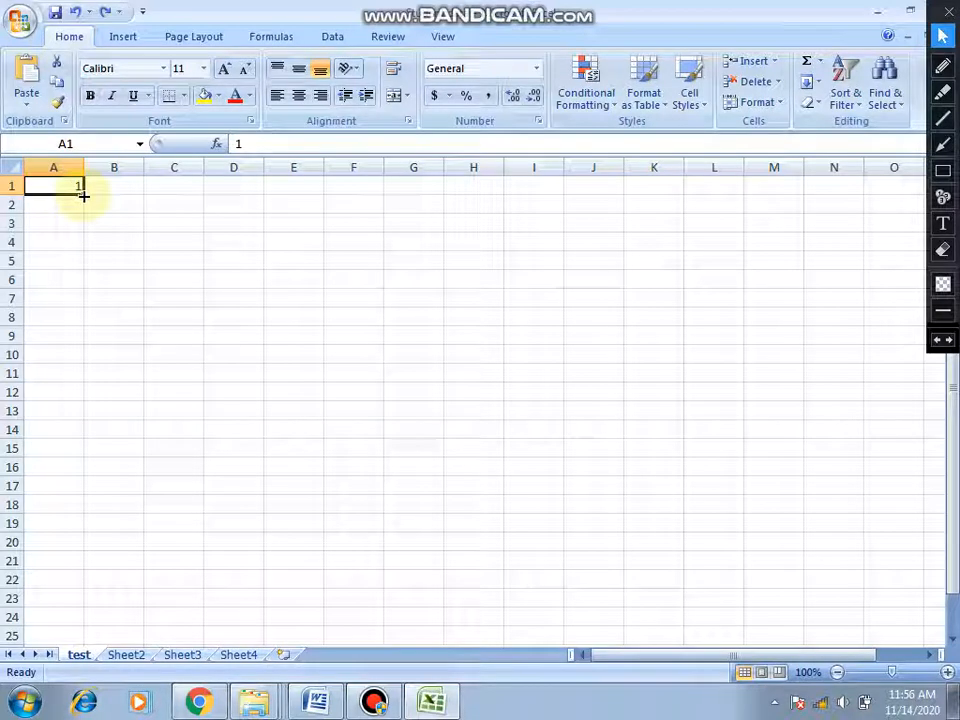
# Fill A1 down to A10 as a series again, apply Fill Formatting Only, and undo it.
pyautogui.moveTo(80, 188); pyautogui.dragTo(88, 355)
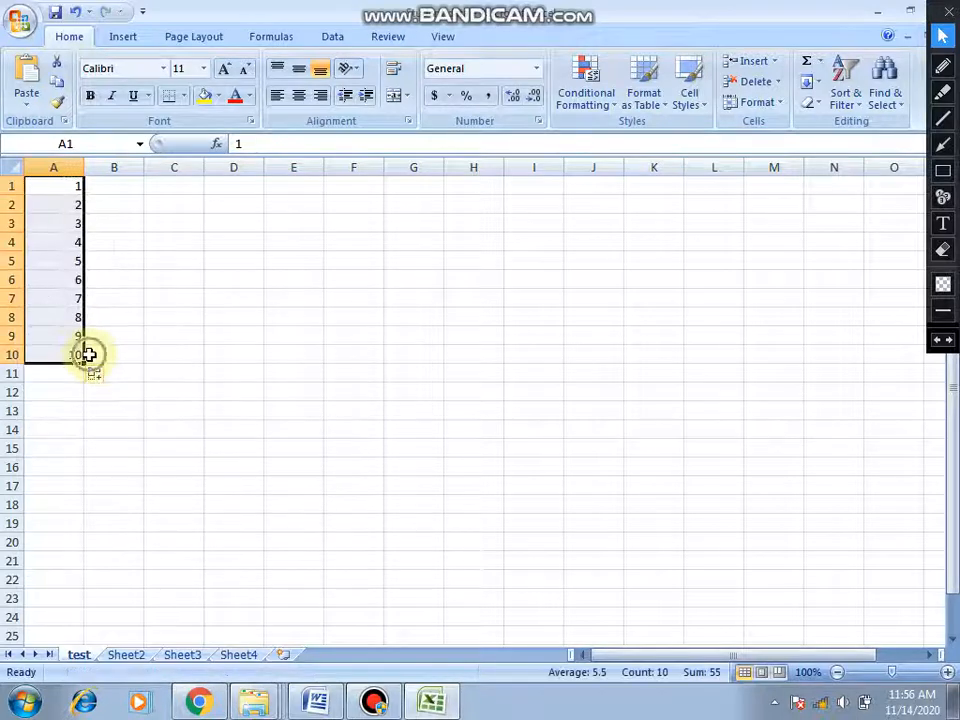
pyautogui.click(108, 375)
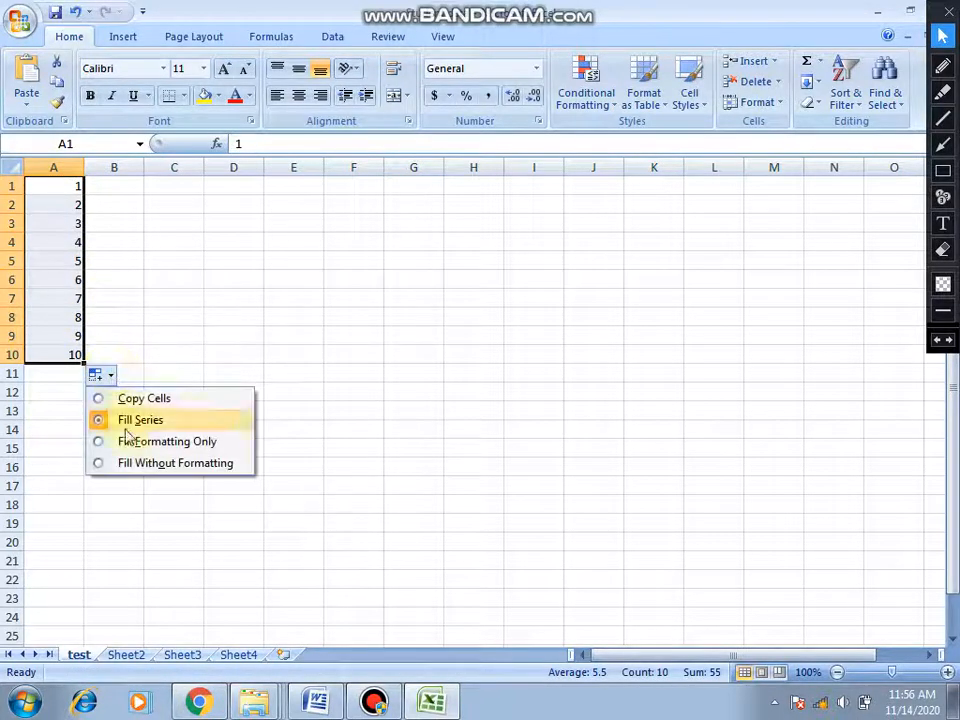
pyautogui.click(141, 442)
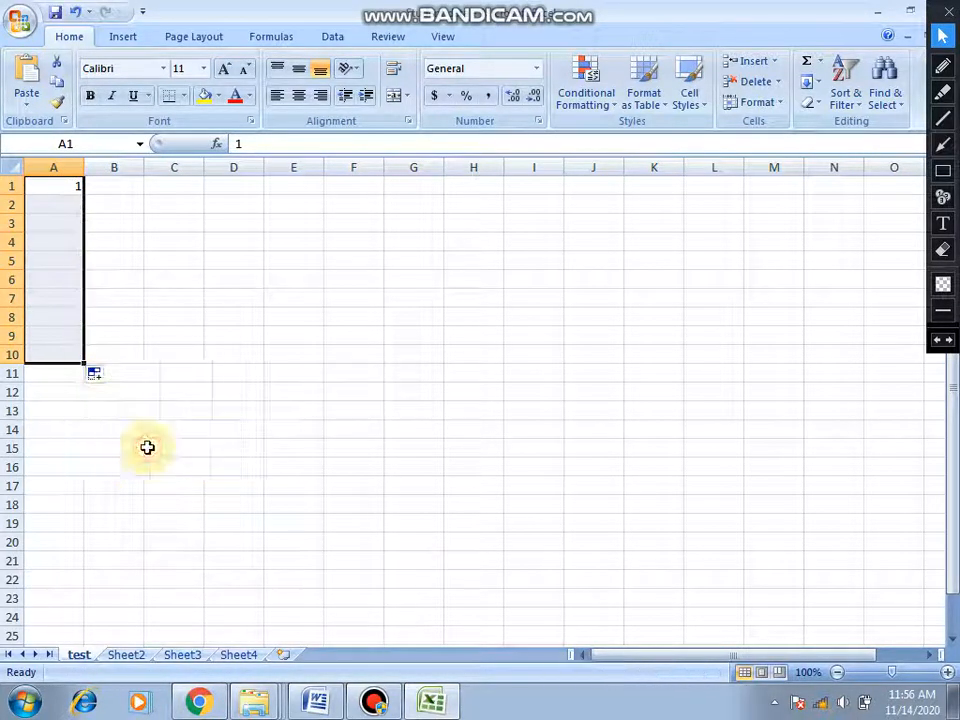
pyautogui.hotkey('ctrl', 'z')
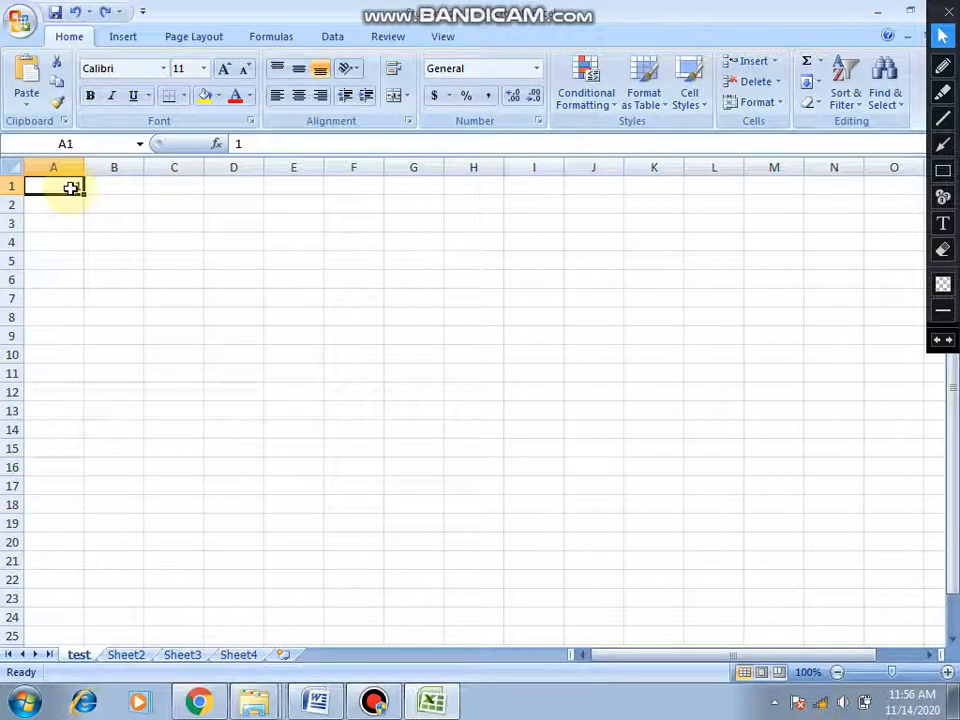
# Enter 2 in cells A1 and A2.
pyautogui.write('2')
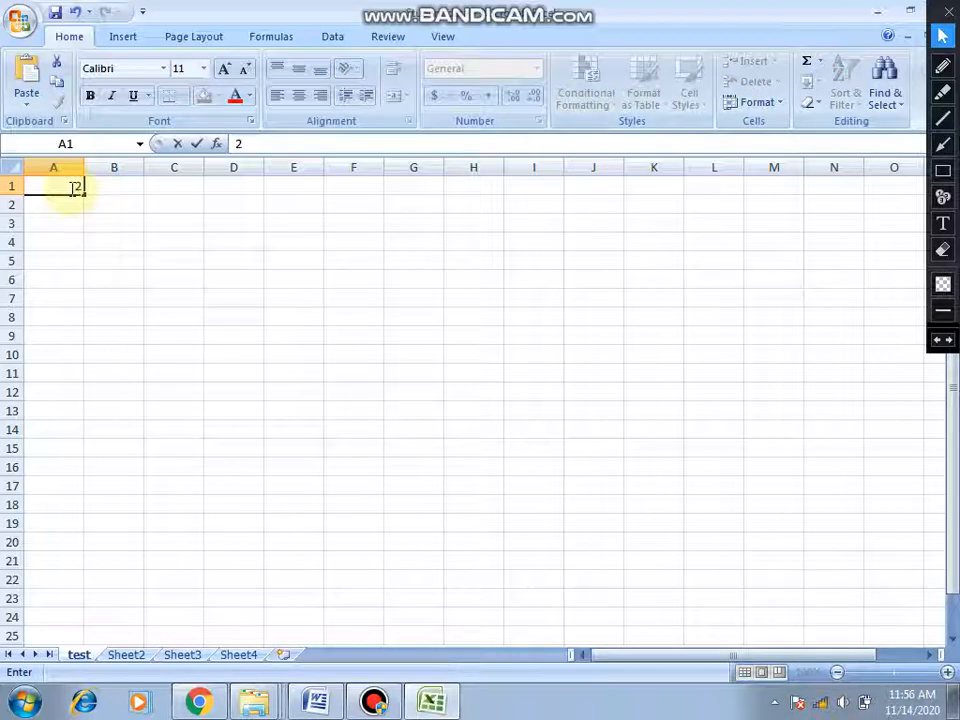
pyautogui.click(67, 205)
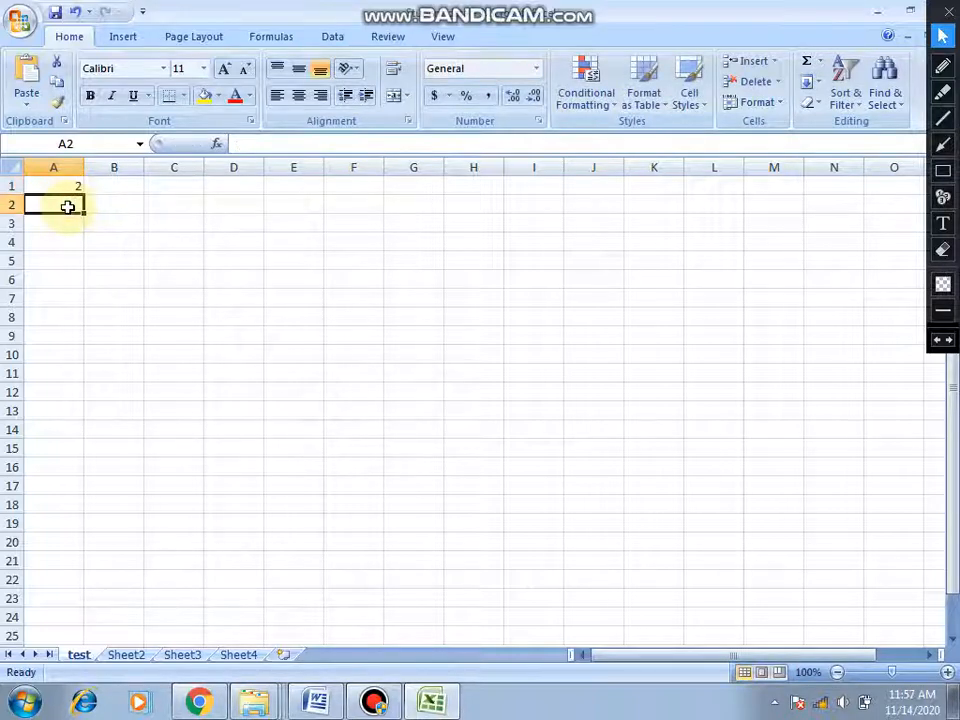
pyautogui.write('2')
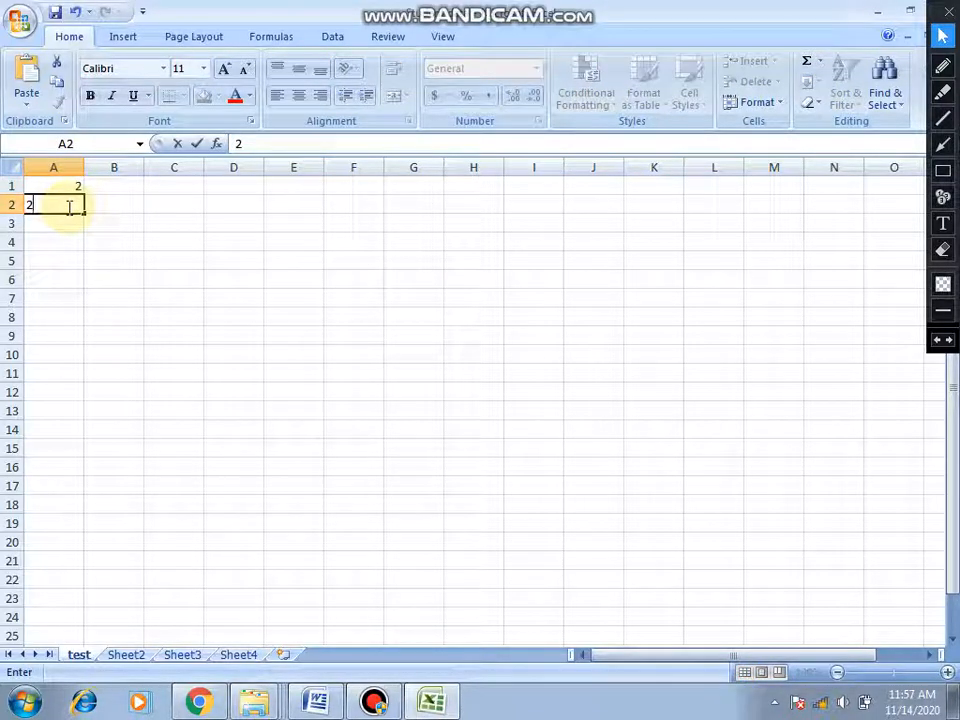
pyautogui.hotkey('ctrl', 'Return')
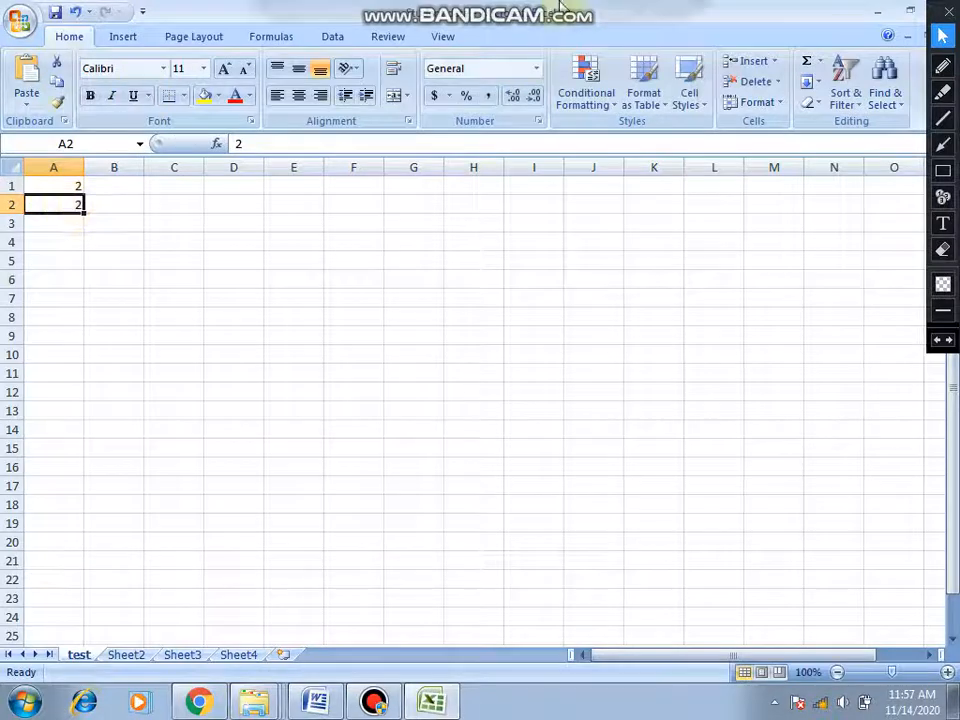
# Open the excel tutorial workbook from the MS excel folder.
pyautogui.click(257, 706)
pyautogui.rightClick(257, 706)
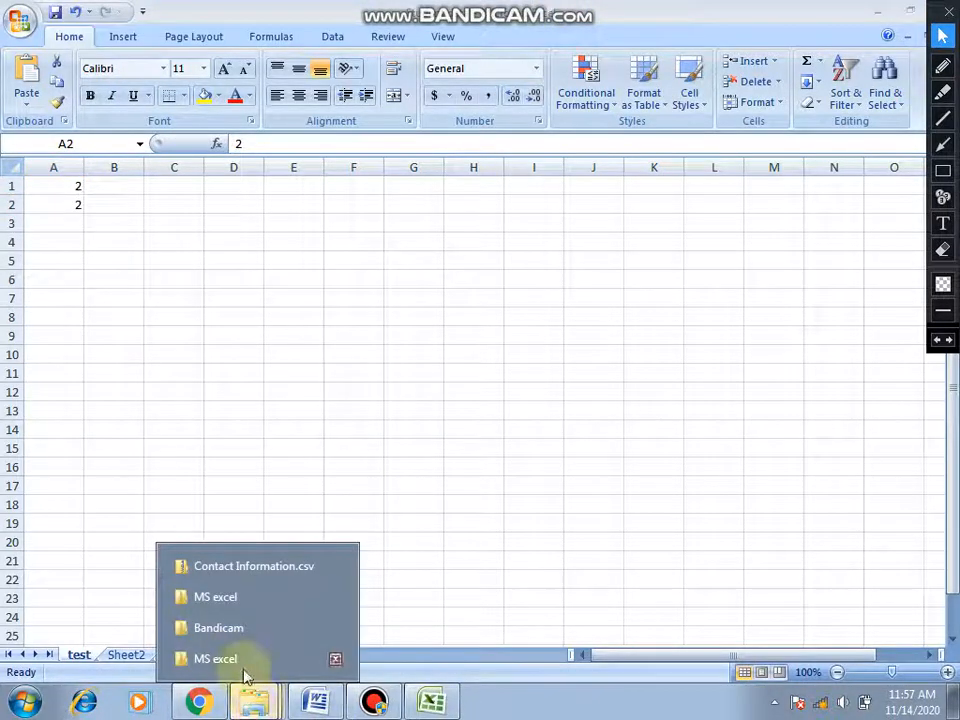
pyautogui.click(226, 598)
pyautogui.doubleClick(218, 122)
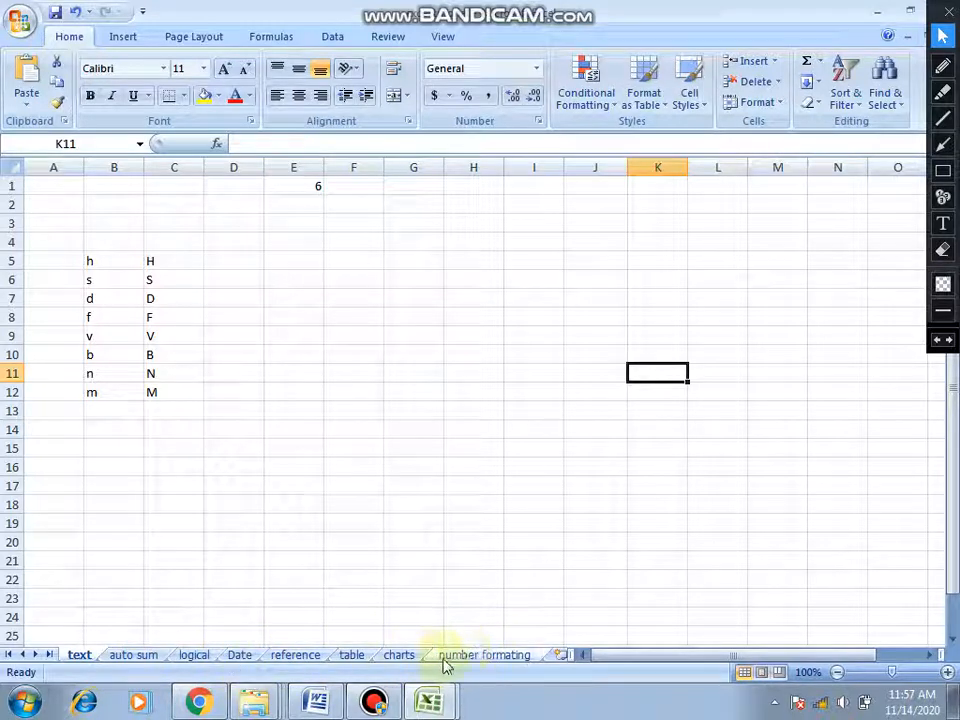
# Look through the auto sum, logical, Date, reference, table, charts and number formating sheets, and return to the text sheet.
pyautogui.click(141, 655)
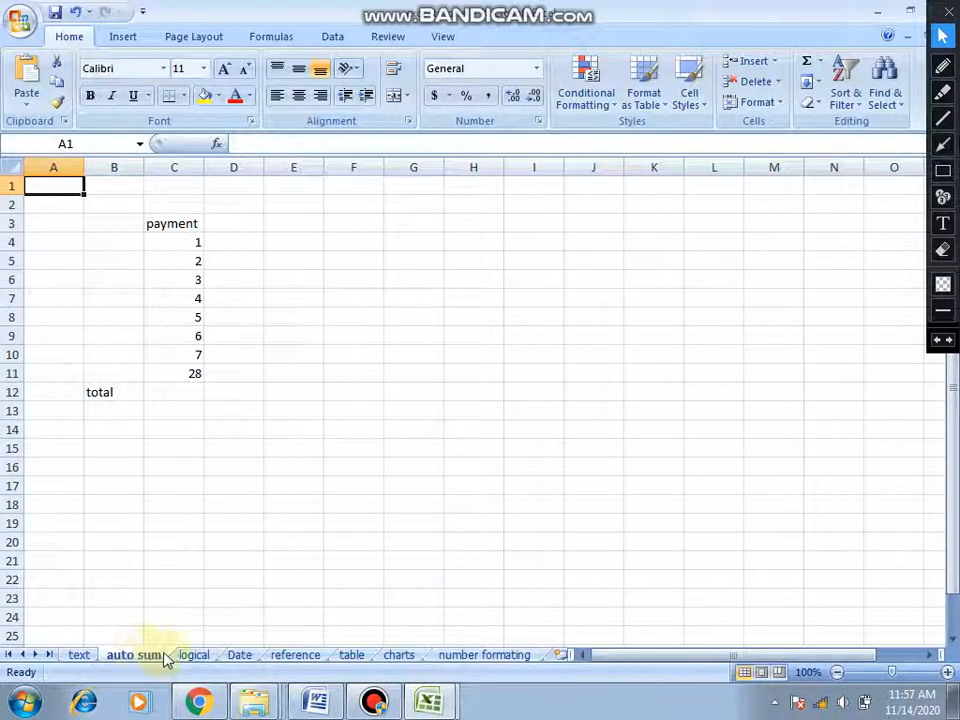
pyautogui.click(197, 655)
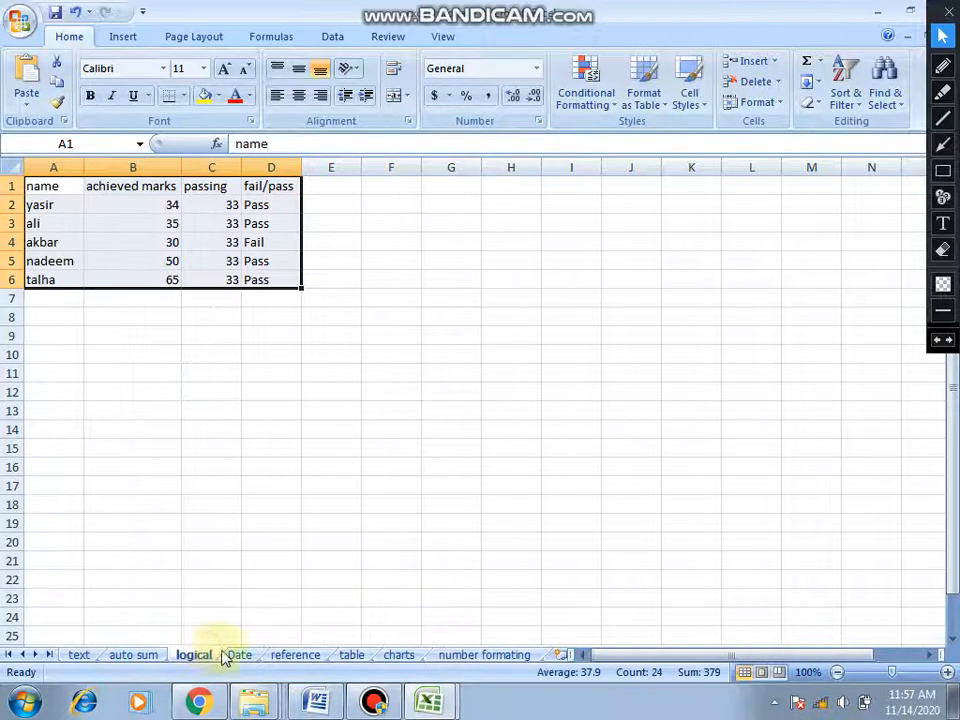
pyautogui.click(242, 655)
pyautogui.click(294, 655)
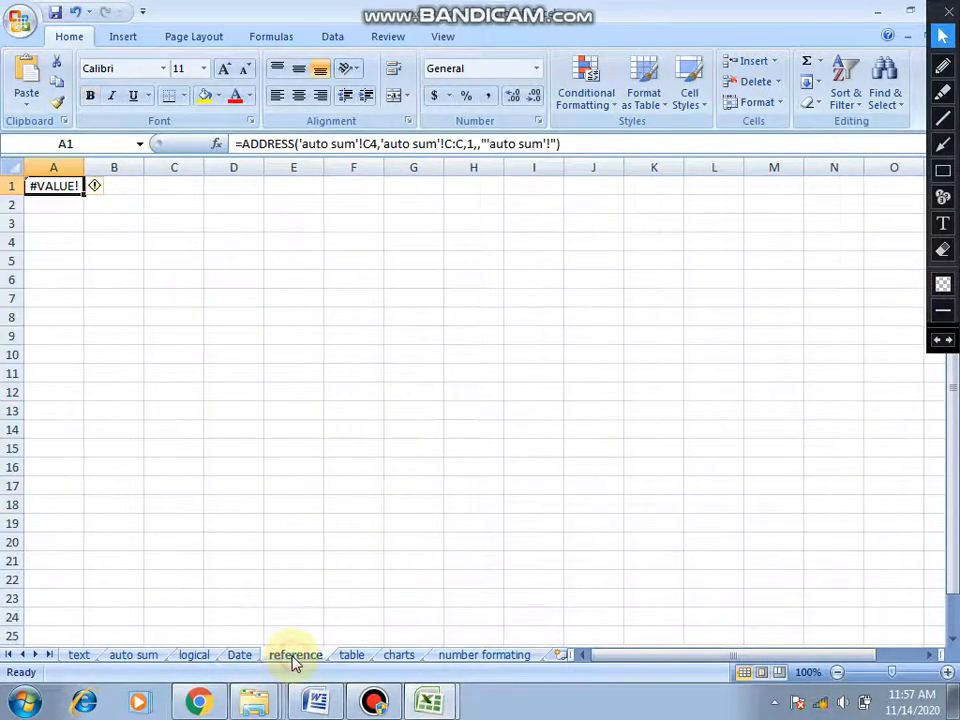
pyautogui.click(352, 655)
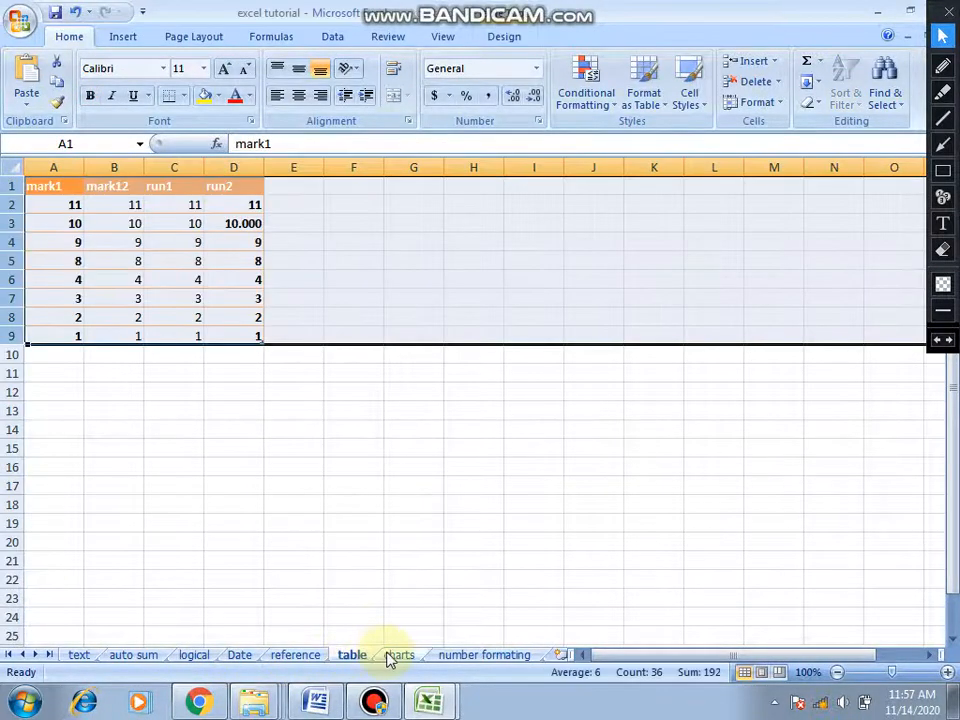
pyautogui.click(400, 655)
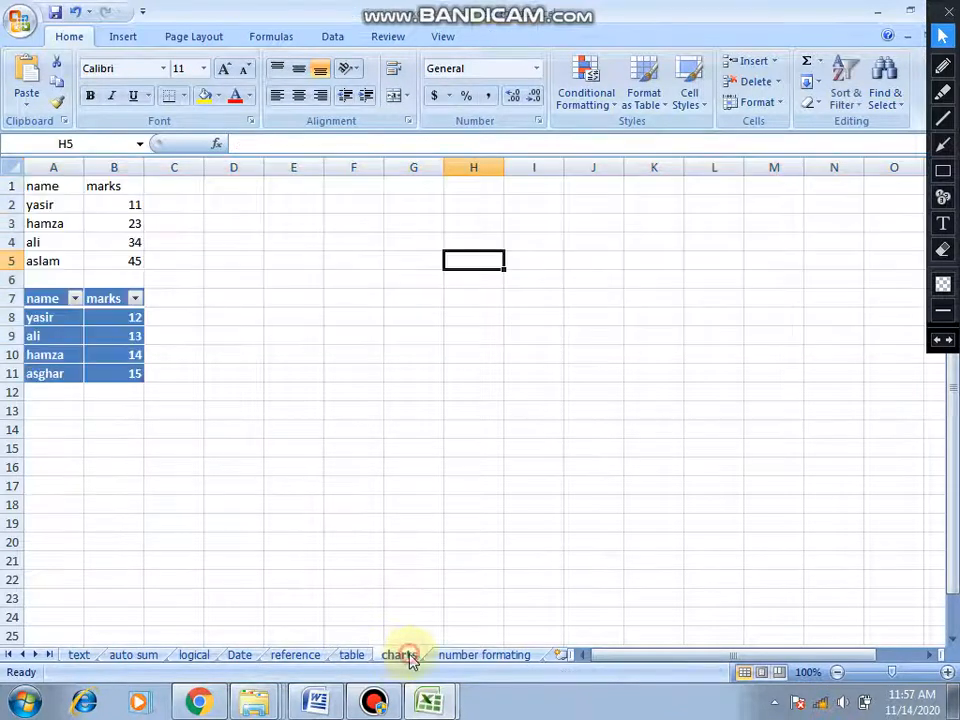
pyautogui.click(479, 656)
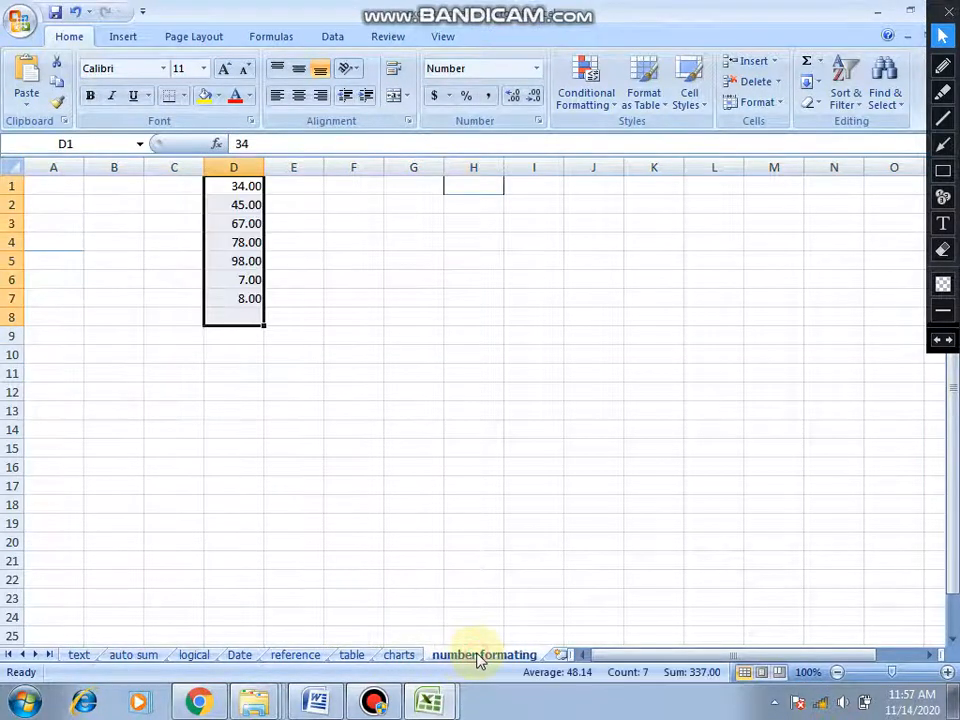
pyautogui.click(79, 655)
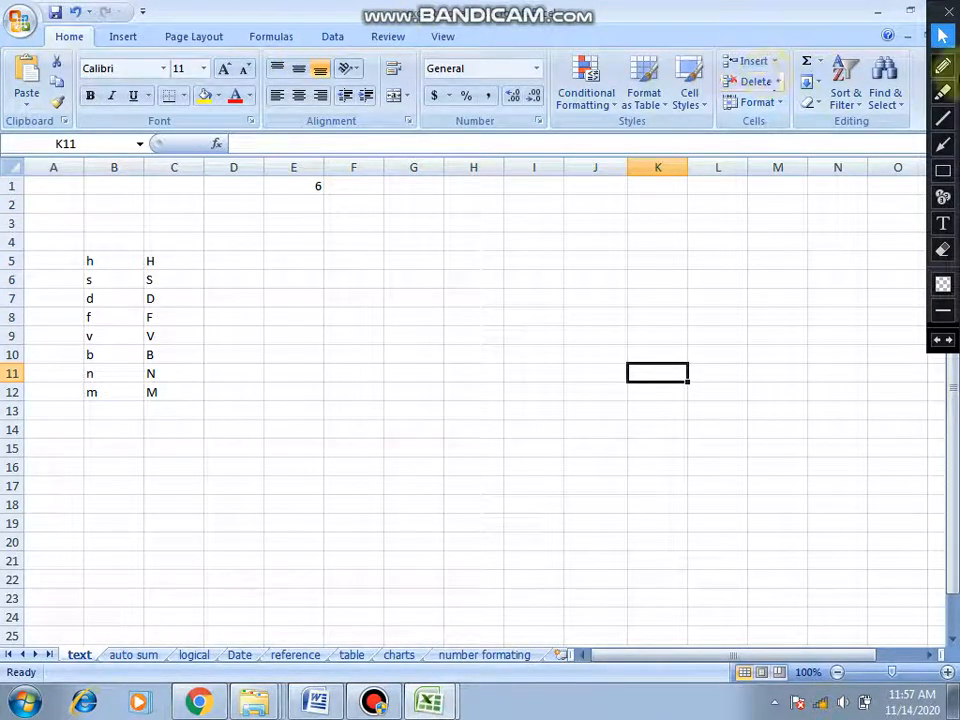
pyautogui.click(942, 170)
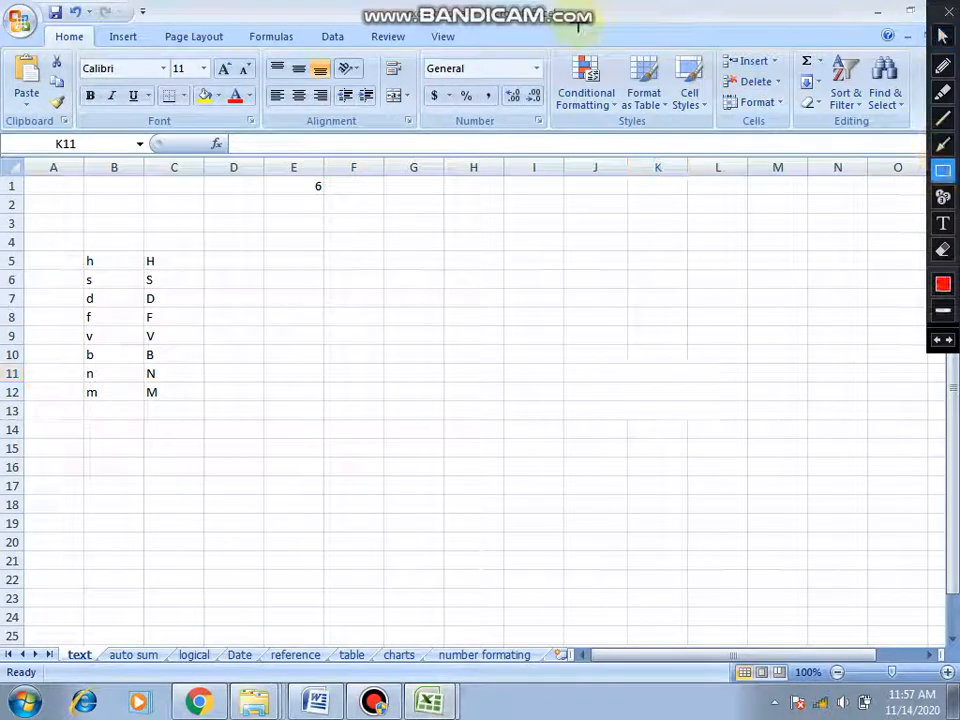
# Outline the open workbook's title with a red rectangle and create a new blank workbook.
pyautogui.moveTo(396, 5); pyautogui.dragTo(564, 30)
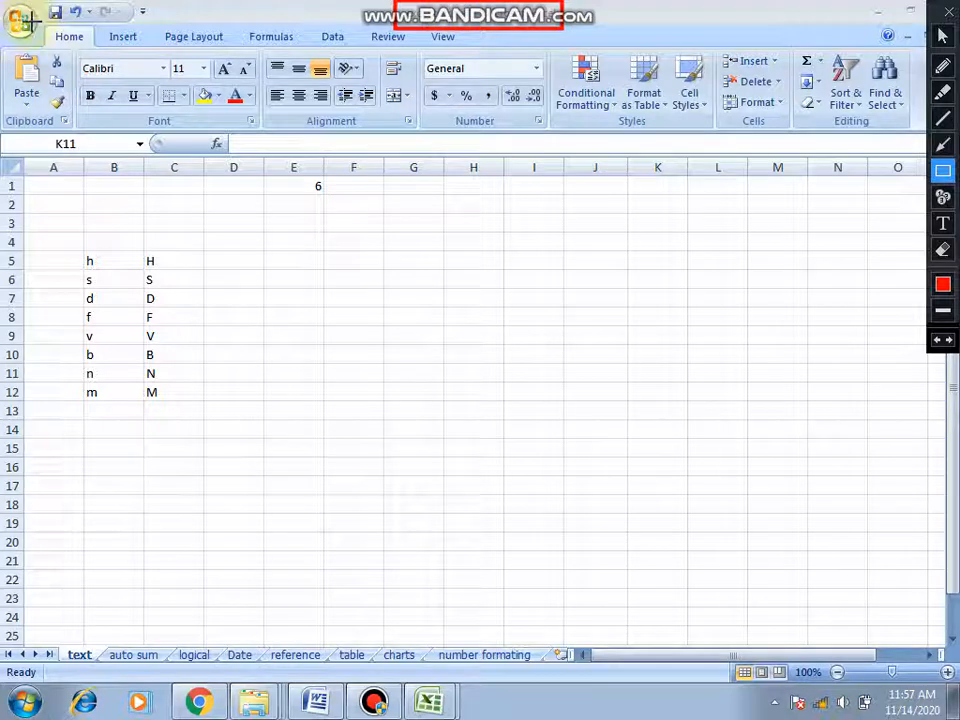
pyautogui.click(941, 37)
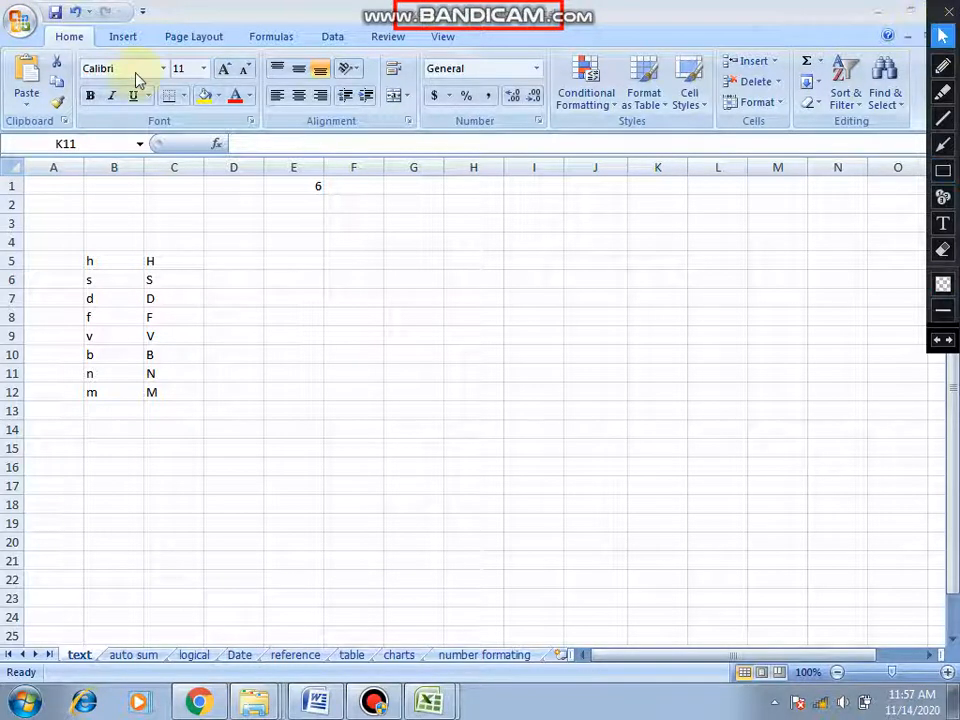
pyautogui.click(21, 22)
pyautogui.click(52, 68)
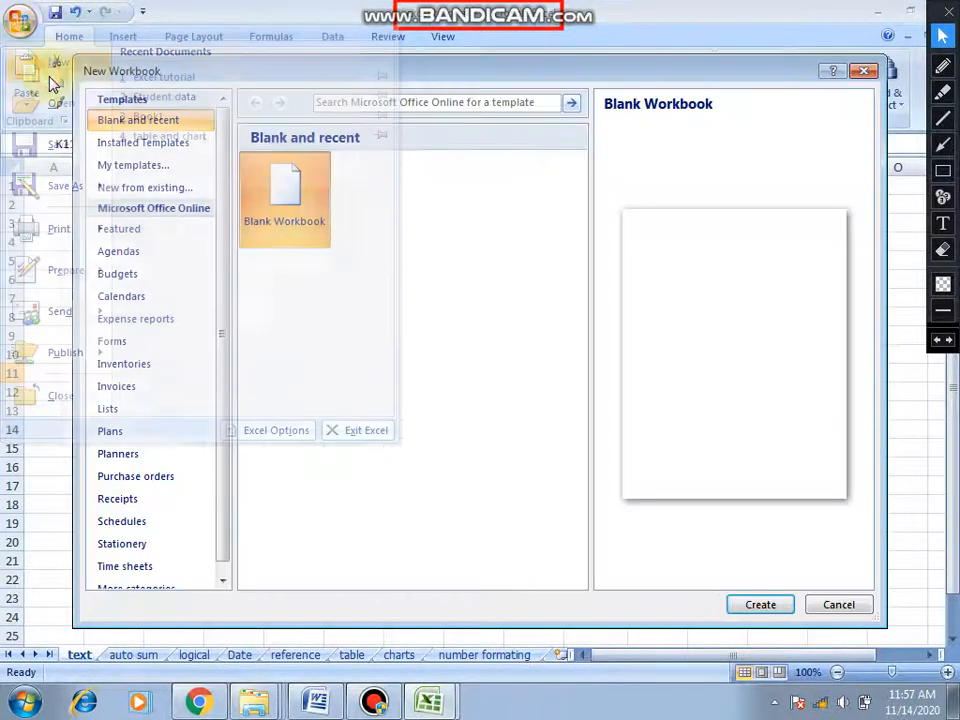
pyautogui.click(766, 605)
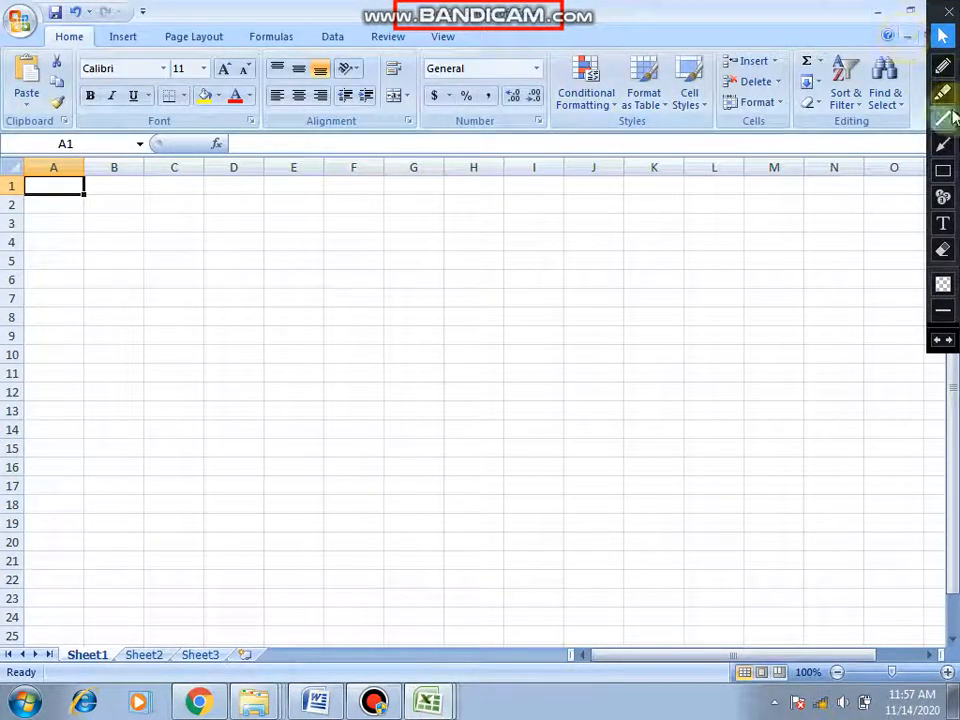
# Outline the new blank workbook's title with a red rectangle.
pyautogui.click(943, 174)
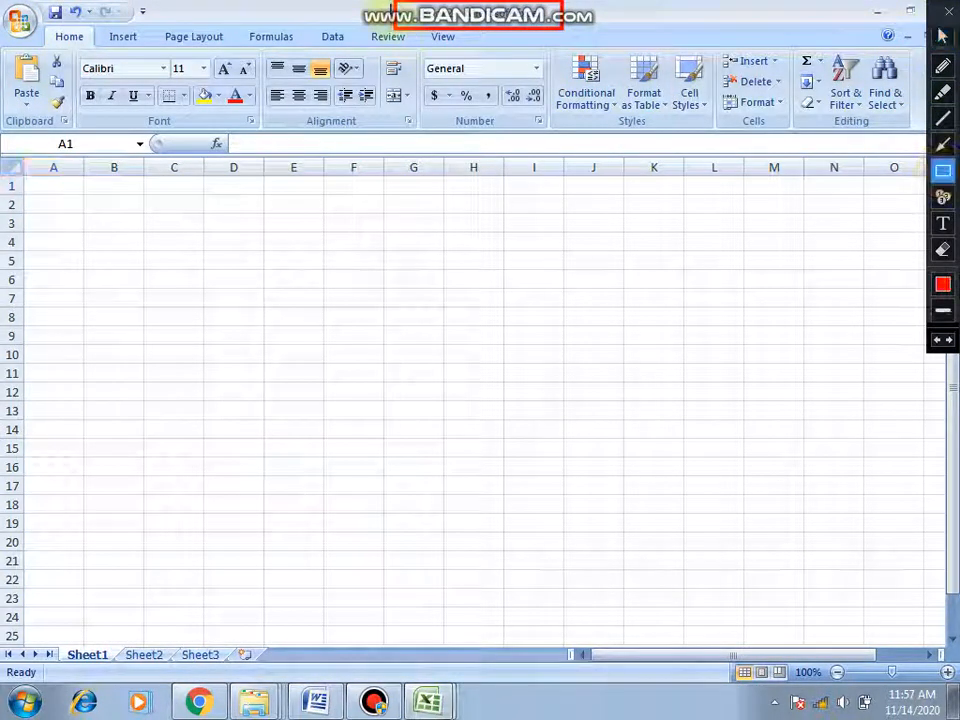
pyautogui.moveTo(543, 28); pyautogui.dragTo(563, 36)
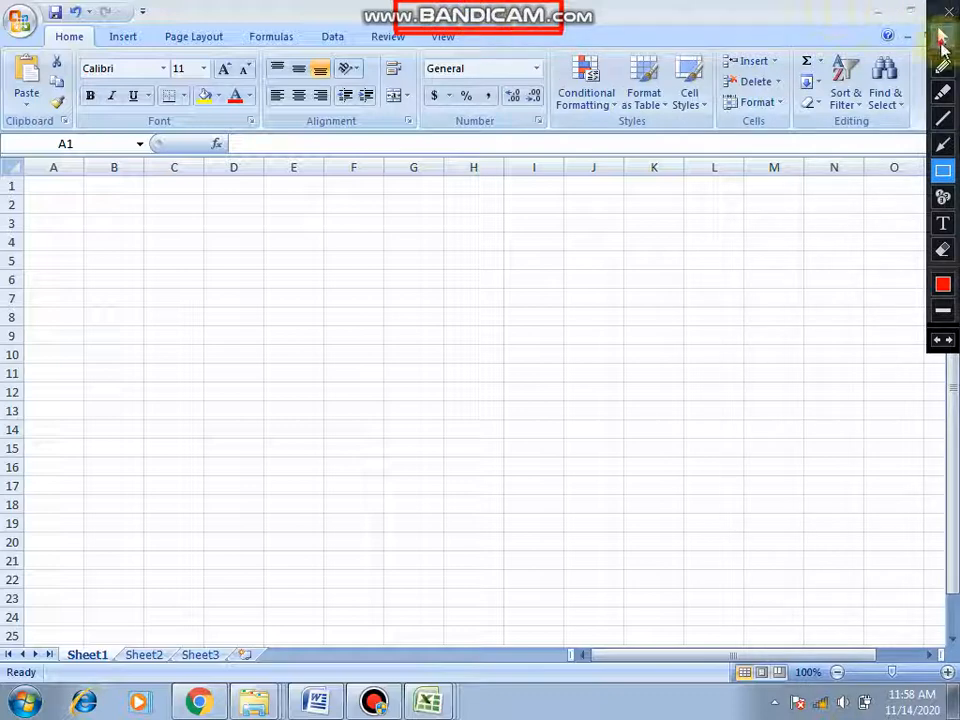
pyautogui.click(942, 38)
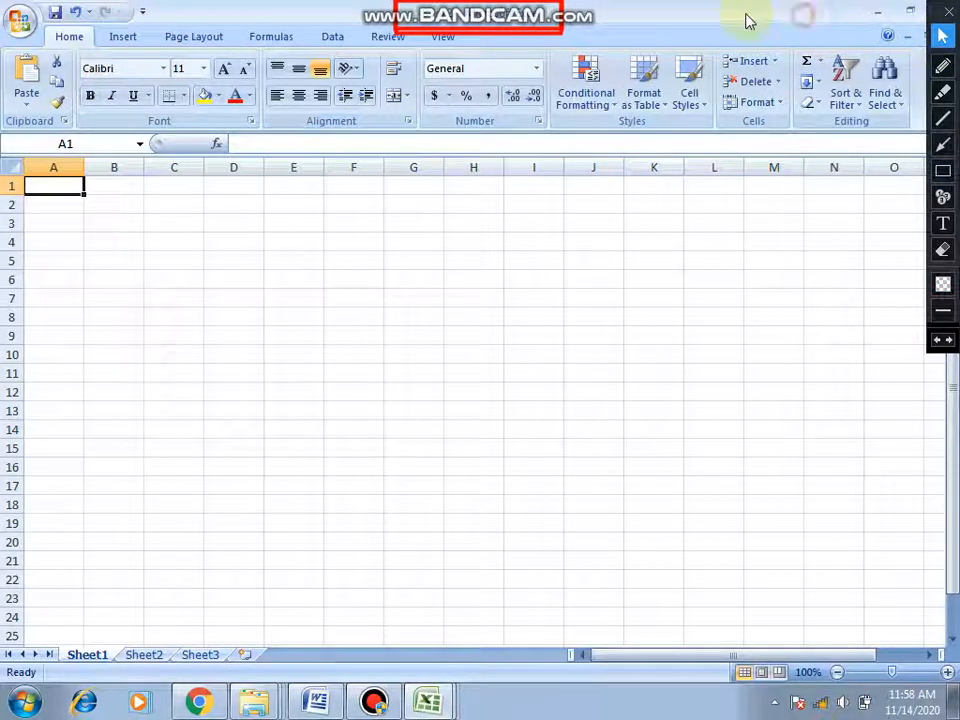
# Close the new blank workbook and clear the red outlines from the screen.
pyautogui.click(441, 707)
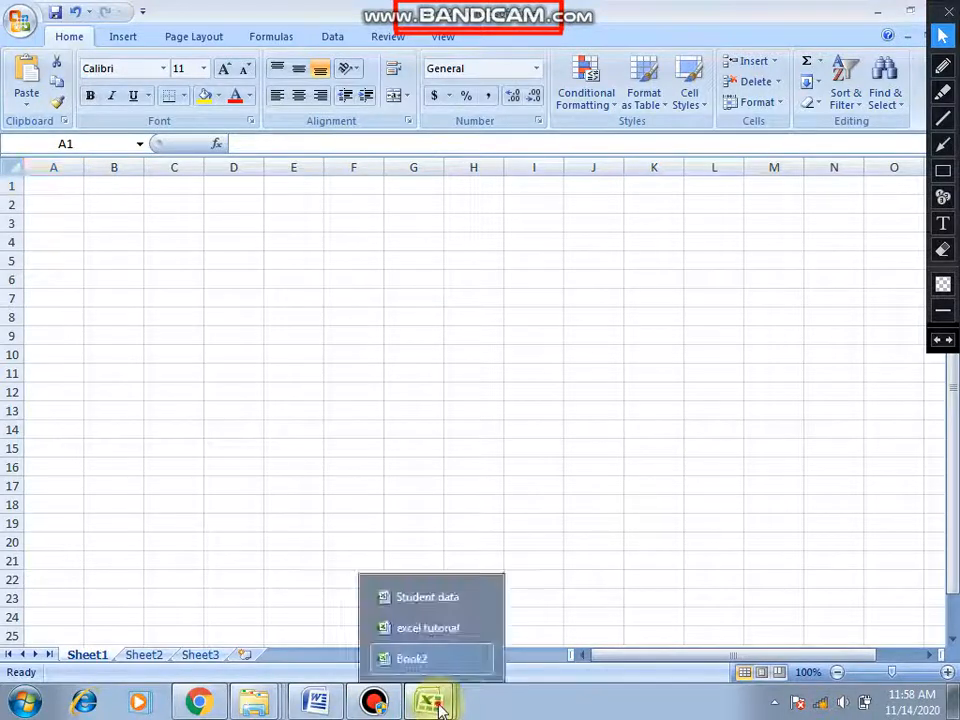
pyautogui.click(481, 660)
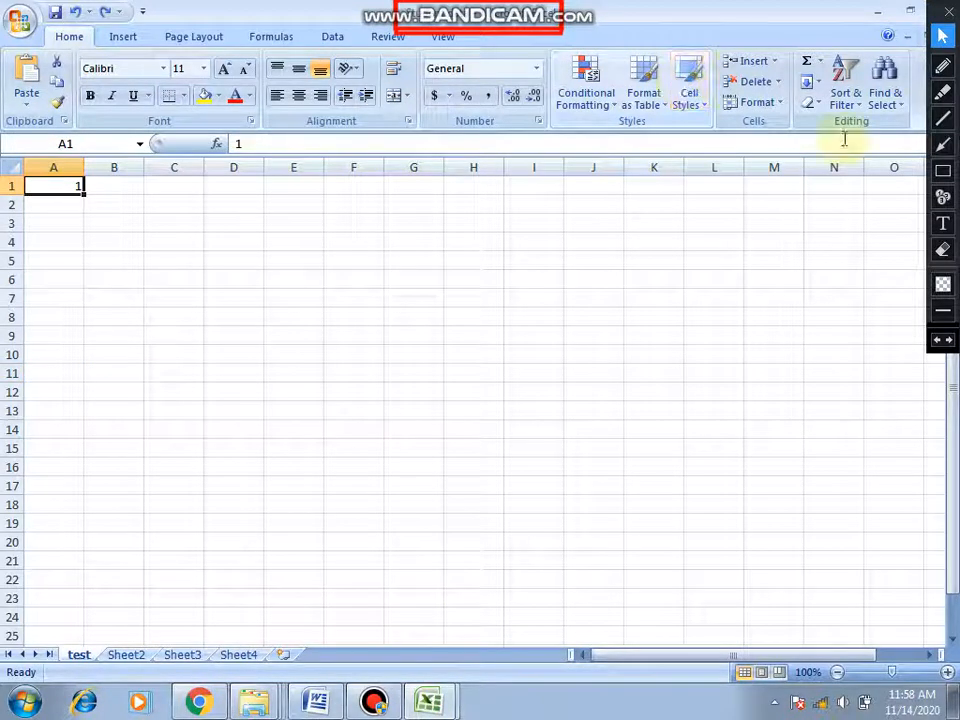
pyautogui.click(940, 342)
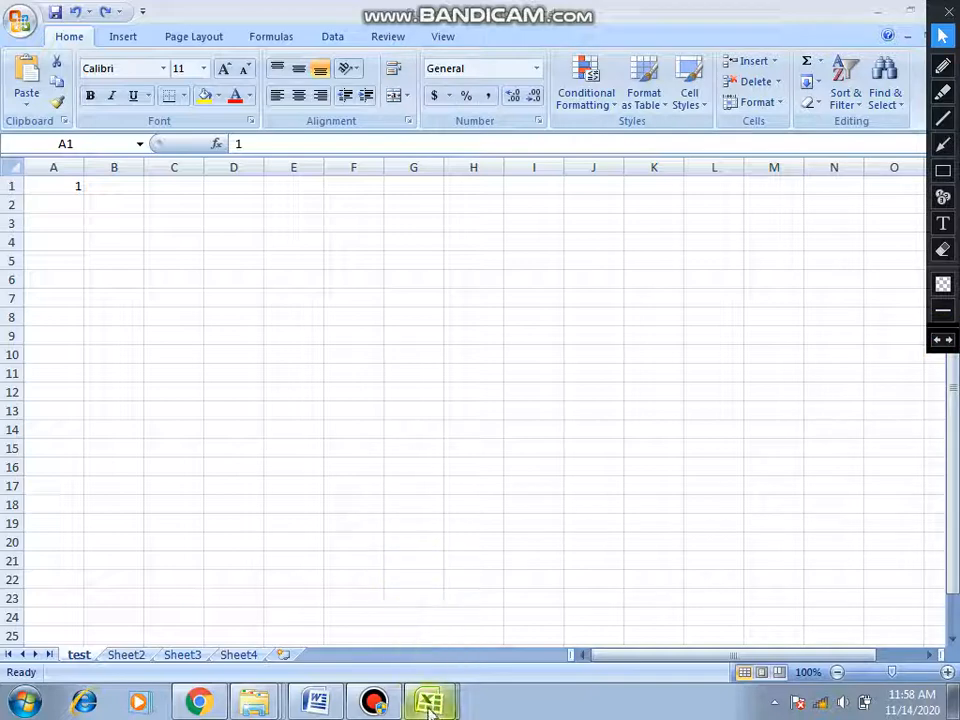
# Switch to the excel tutorial workbook, then return to the Student data workbook.
pyautogui.moveTo(428, 700)
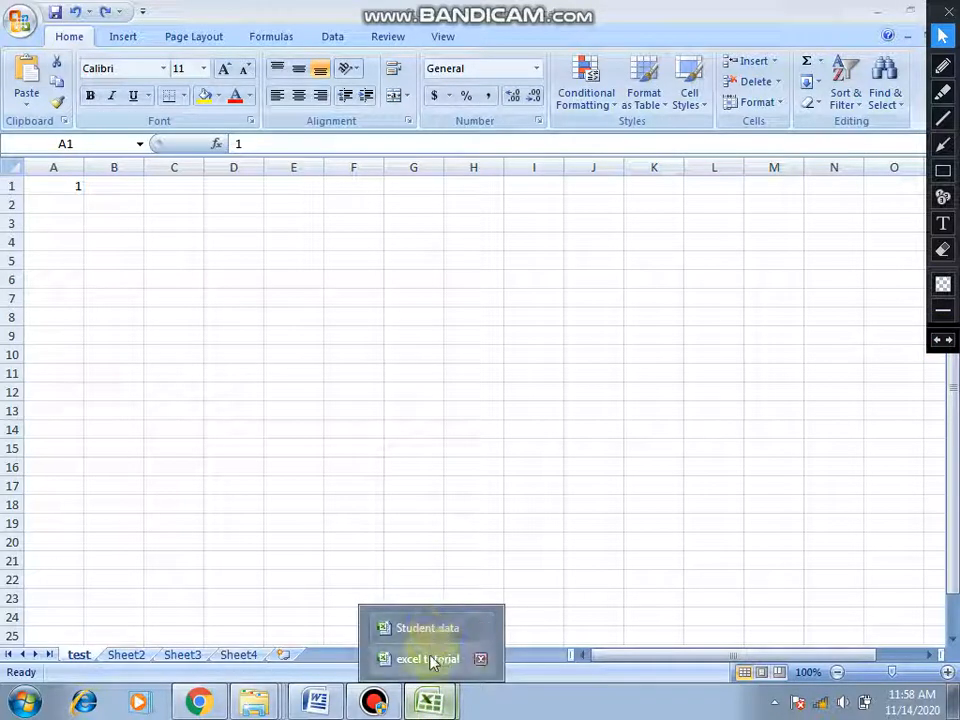
pyautogui.click(430, 658)
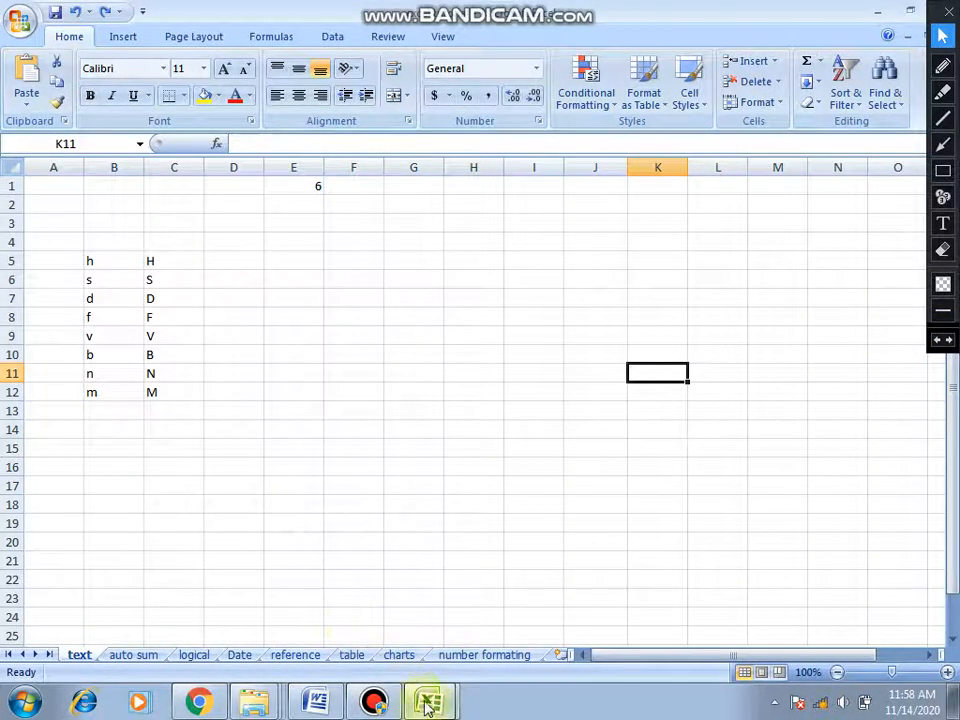
pyautogui.moveTo(428, 700)
pyautogui.click(428, 628)
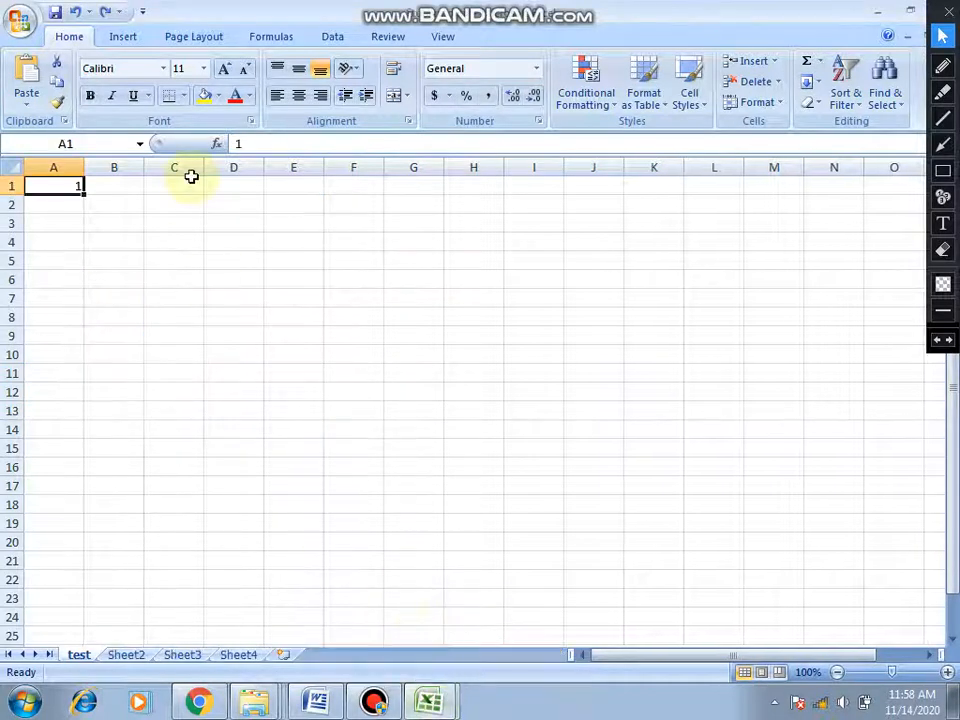
# Enter 2, 4 and 6 in cells A1, A2 and A3 of the test sheet.
pyautogui.write('2')
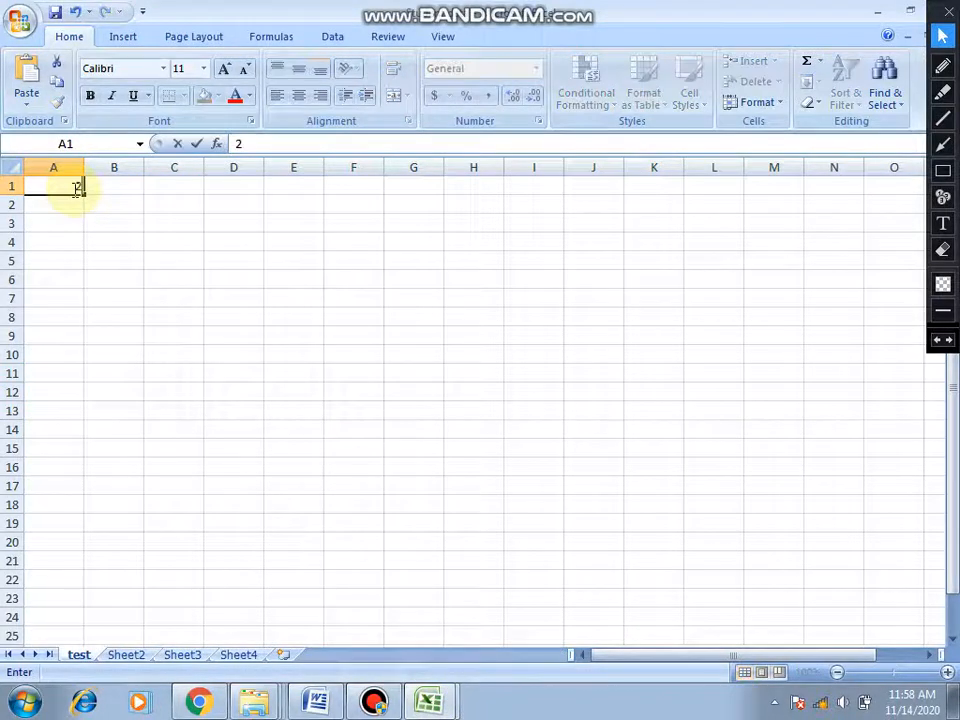
pyautogui.press('Return')
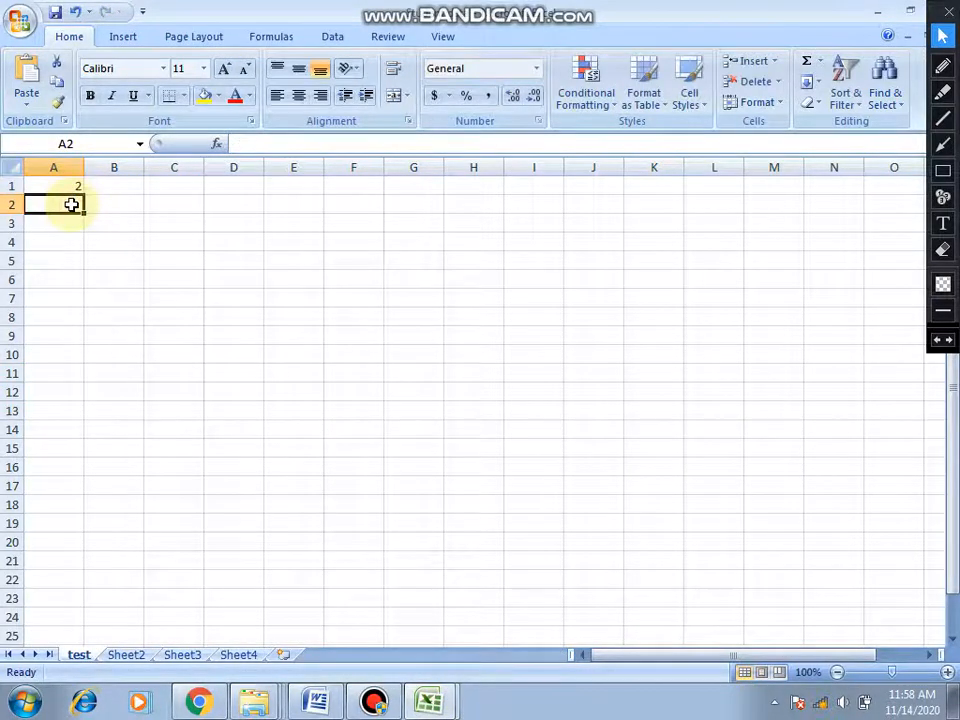
pyautogui.write('4')
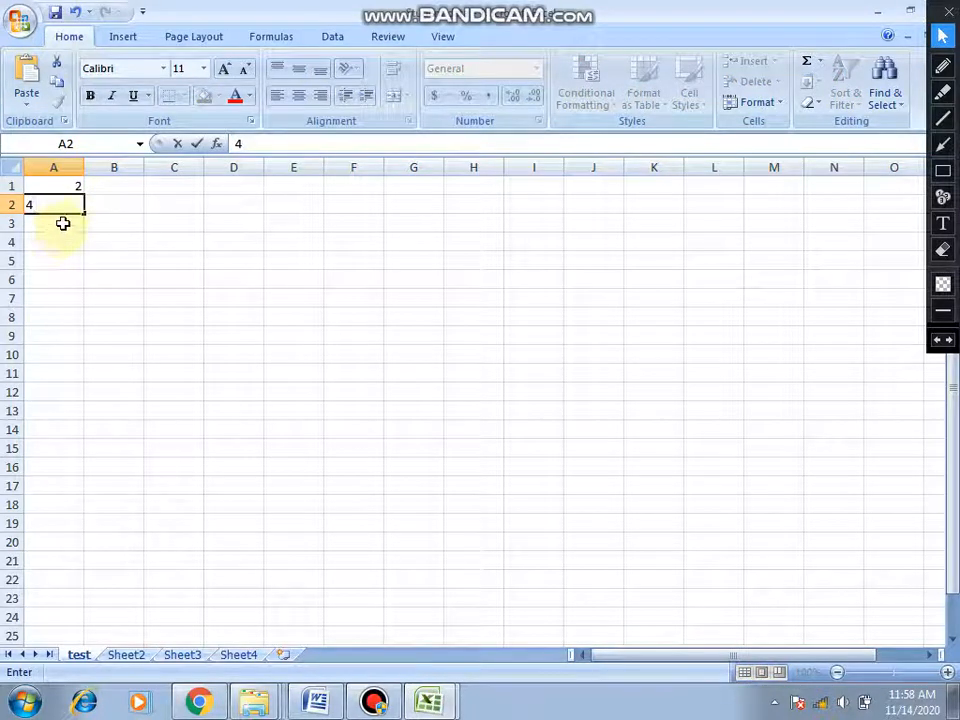
pyautogui.click(63, 222)
pyautogui.write('6')
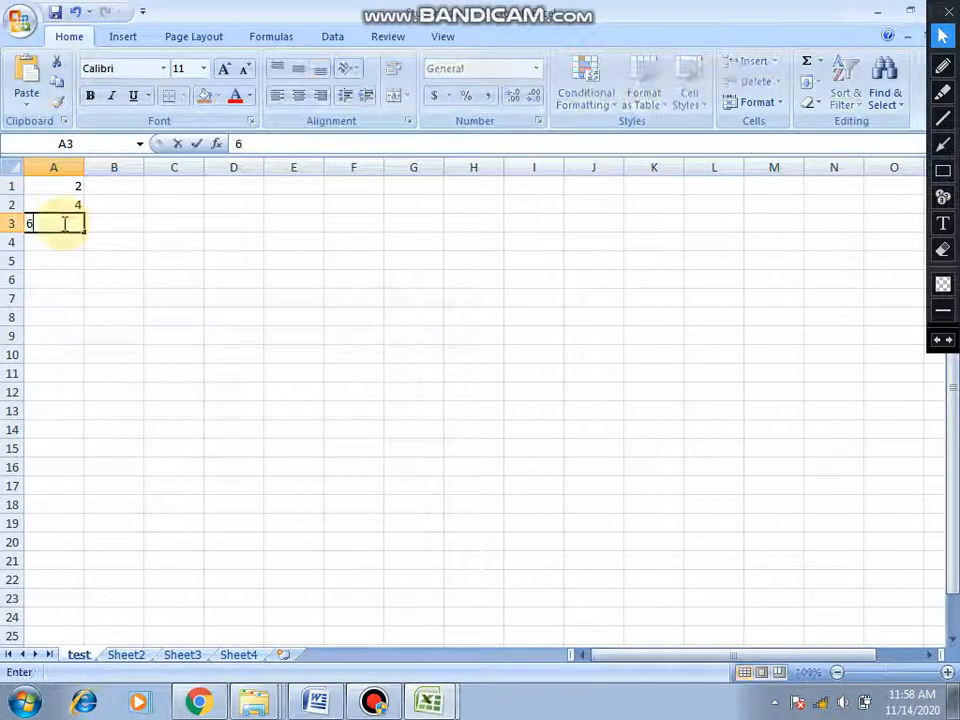
# Extend the number pattern in A1:A3 down to cell A13 with AutoFill.
pyautogui.click(72, 190)
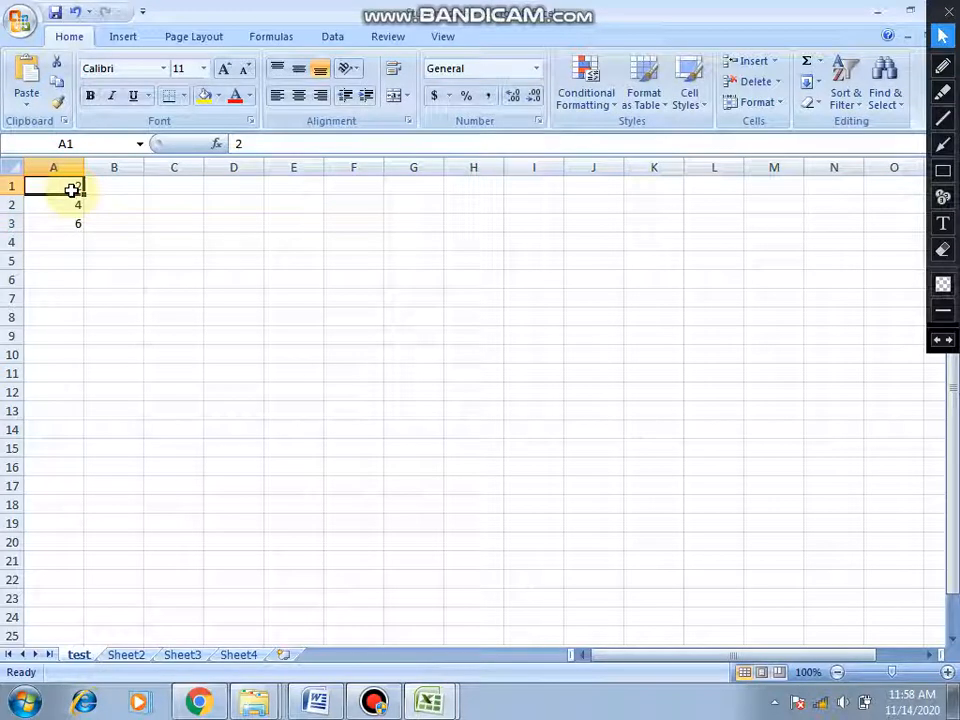
pyautogui.hotkey('shift', 'Down')
pyautogui.hotkey('shift', 'Down')
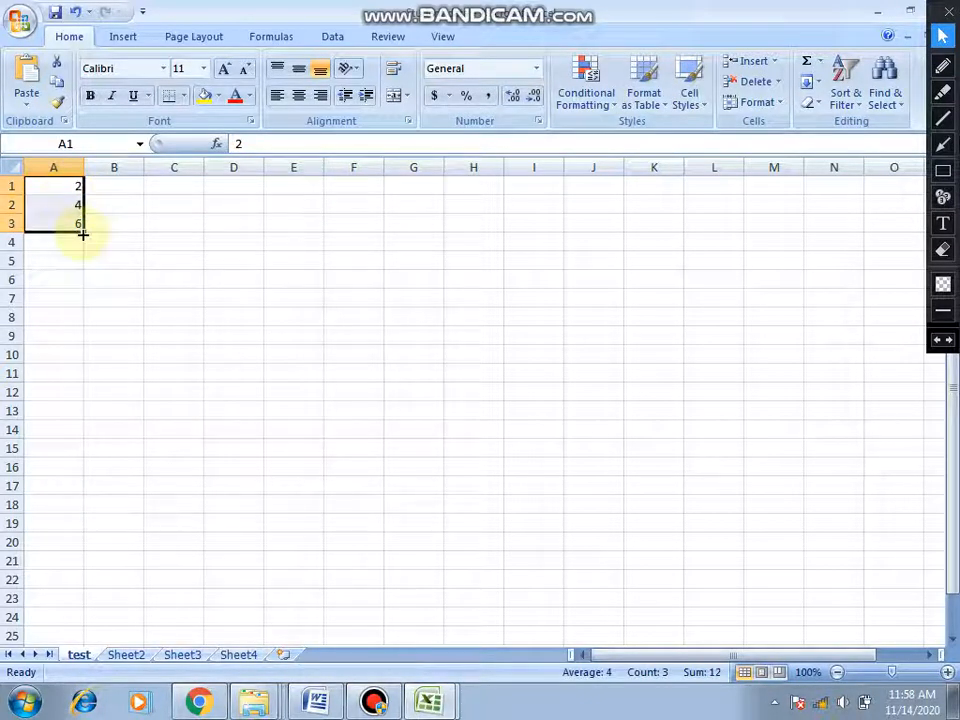
pyautogui.moveTo(82, 233); pyautogui.dragTo(84, 236)
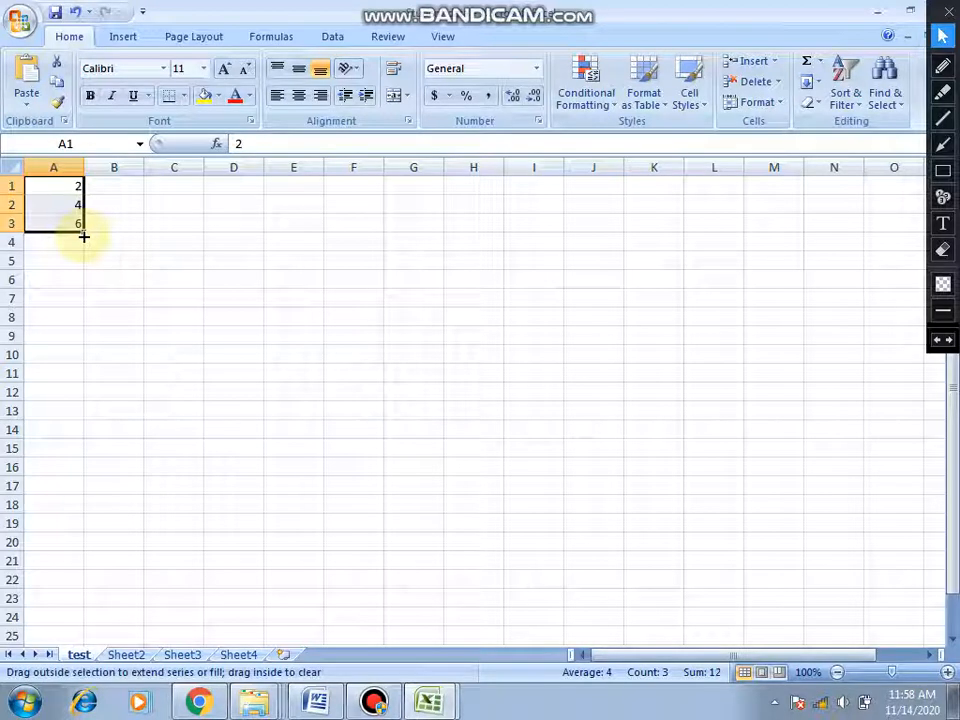
pyautogui.moveTo(84, 236); pyautogui.dragTo(87, 419)
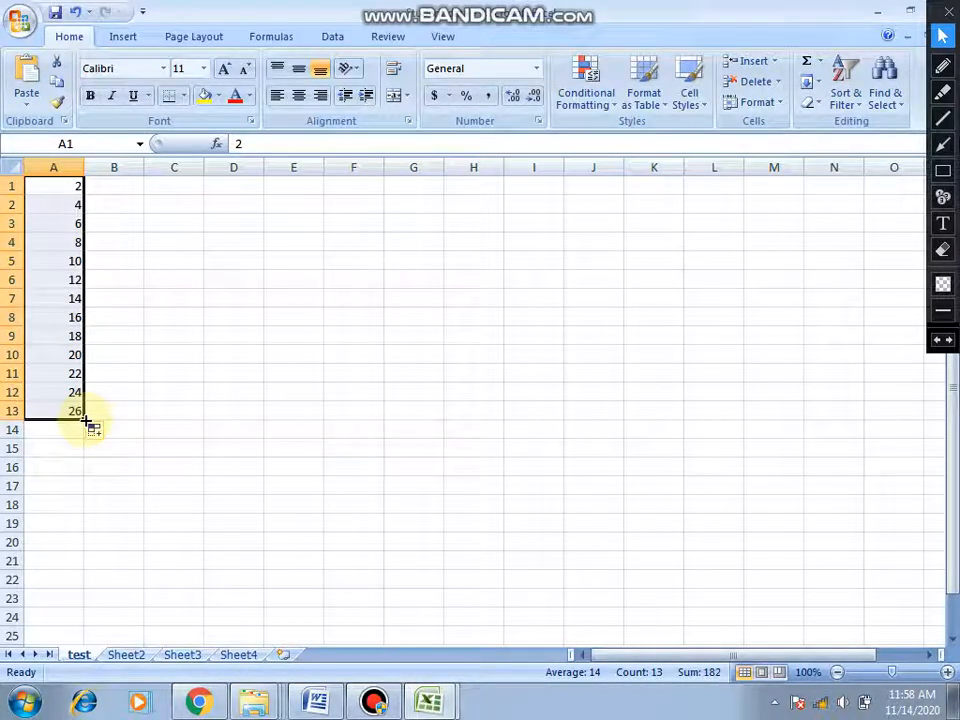
# Step through the filled values in column A from A1 down to A6.
pyautogui.click(71, 184)
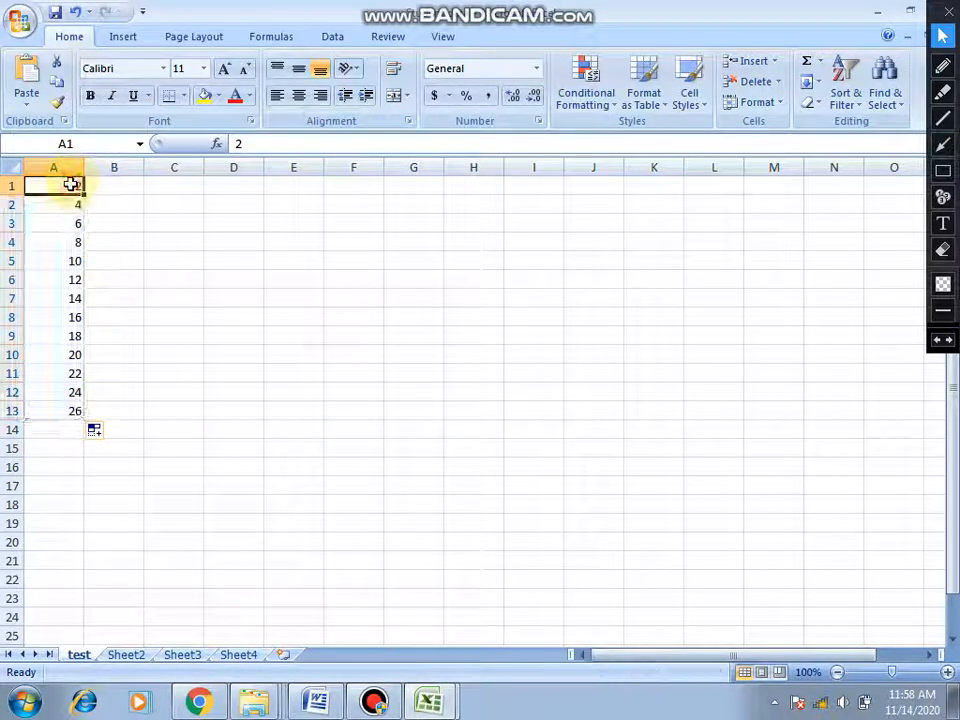
pyautogui.press('Down')
pyautogui.press('Down')
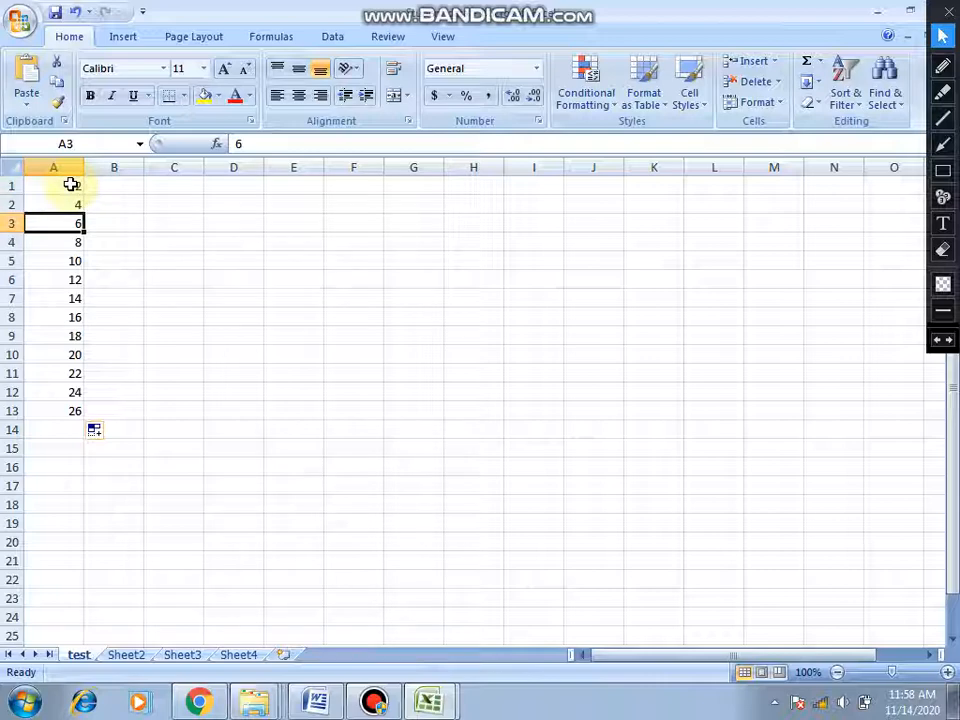
pyautogui.press('Down')
pyautogui.press('Down')
pyautogui.press('Down')
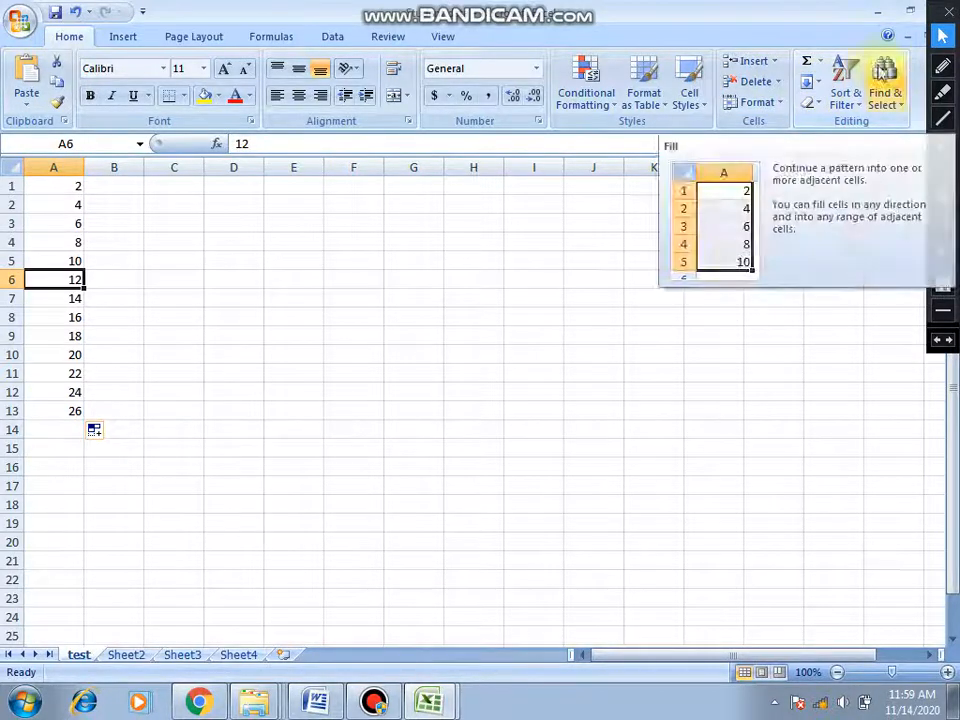
# Outline the Fill command in the Editing group with a red rectangle.
pyautogui.click(943, 170)
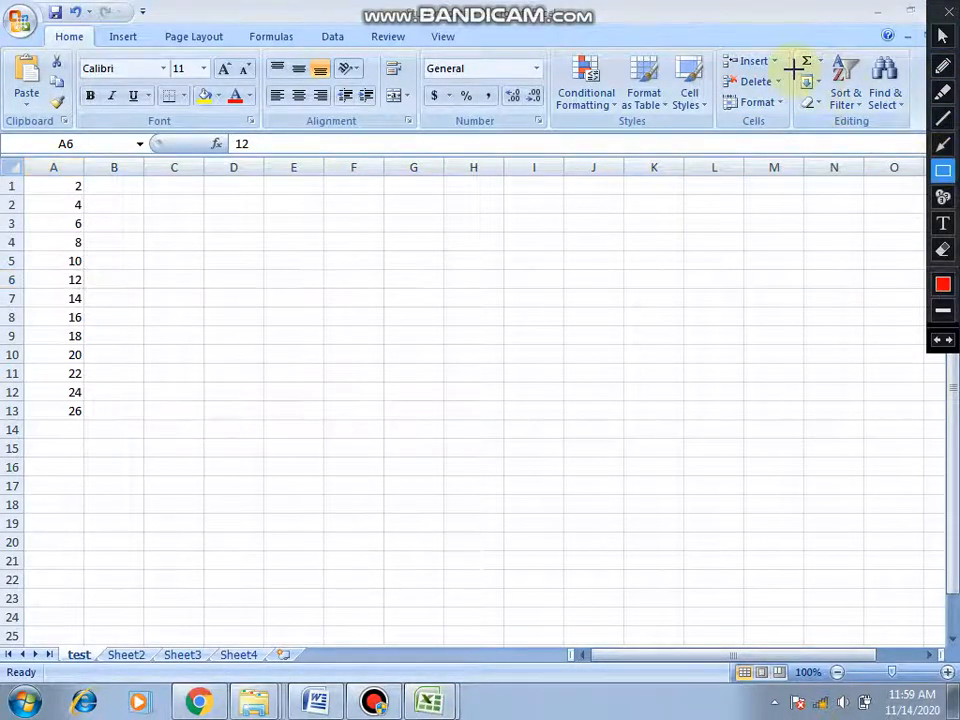
pyautogui.moveTo(804, 103); pyautogui.dragTo(826, 97)
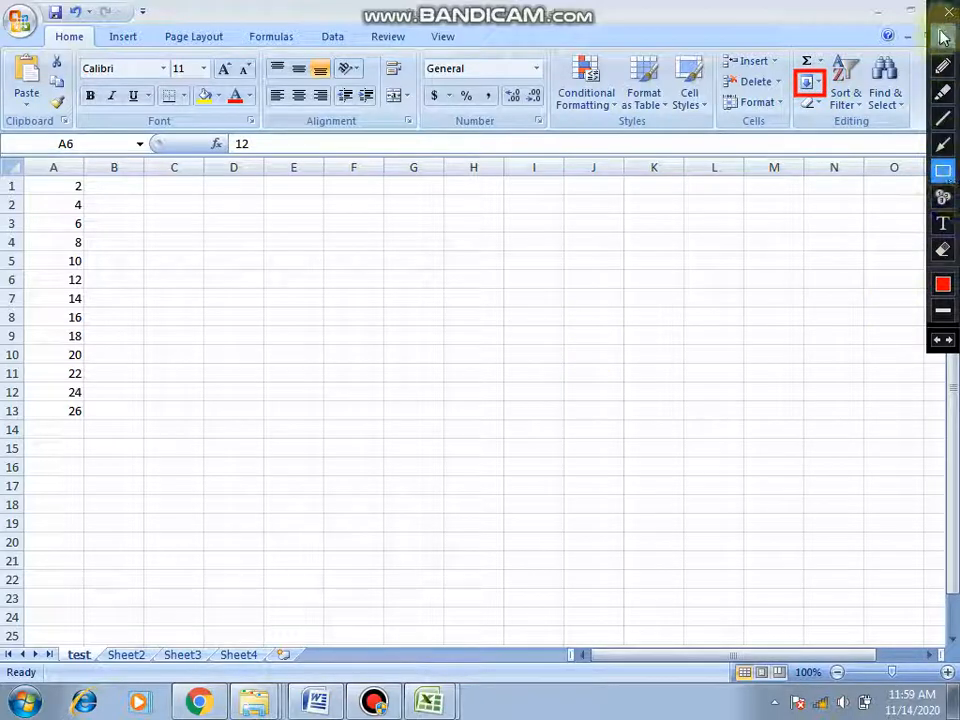
pyautogui.click(943, 38)
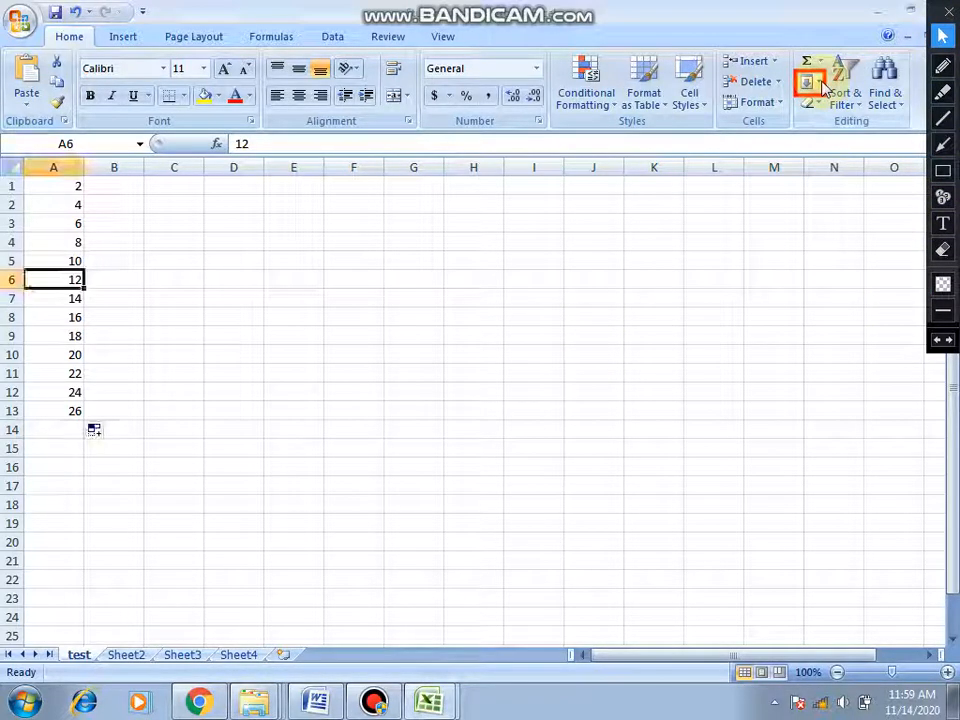
# Examine the Growth and Date types in the Fill Series settings, and cancel without applying them.
pyautogui.click(820, 84)
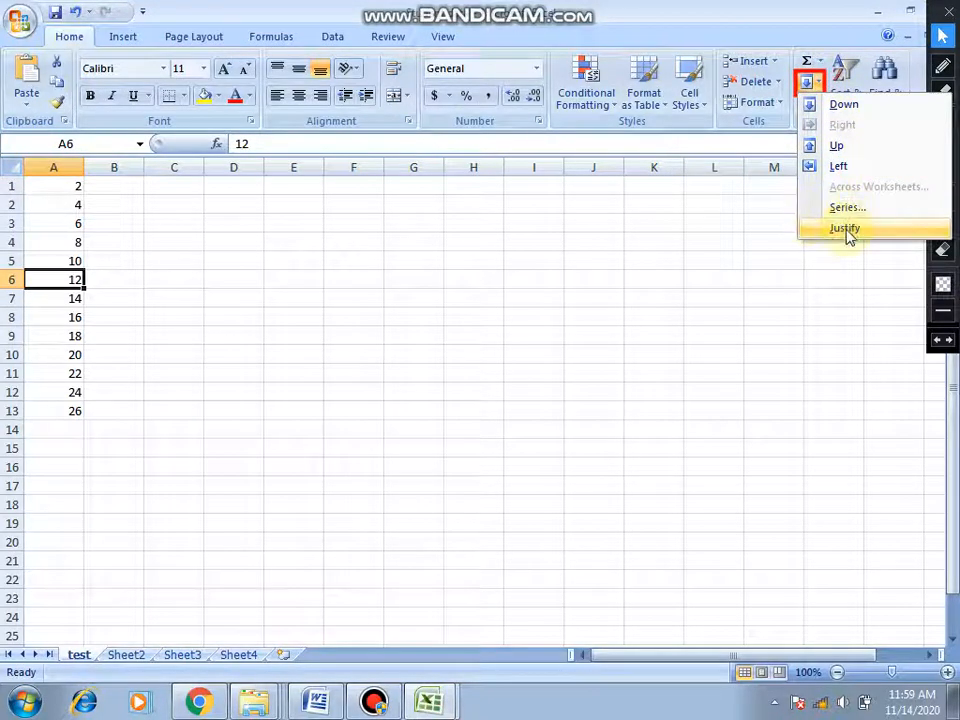
pyautogui.click(850, 210)
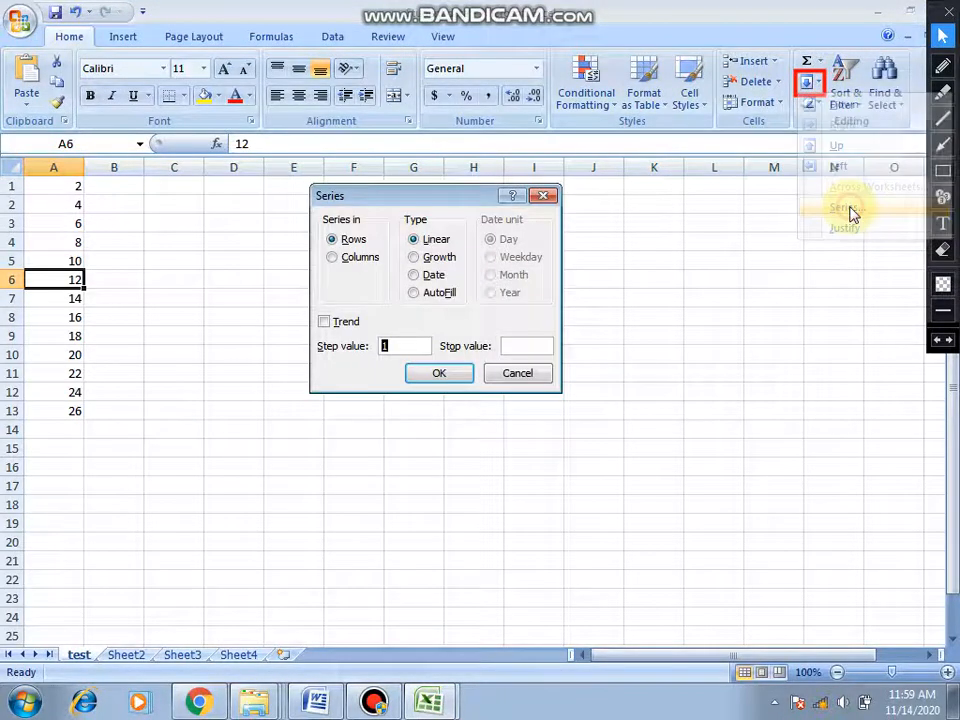
pyautogui.click(414, 257)
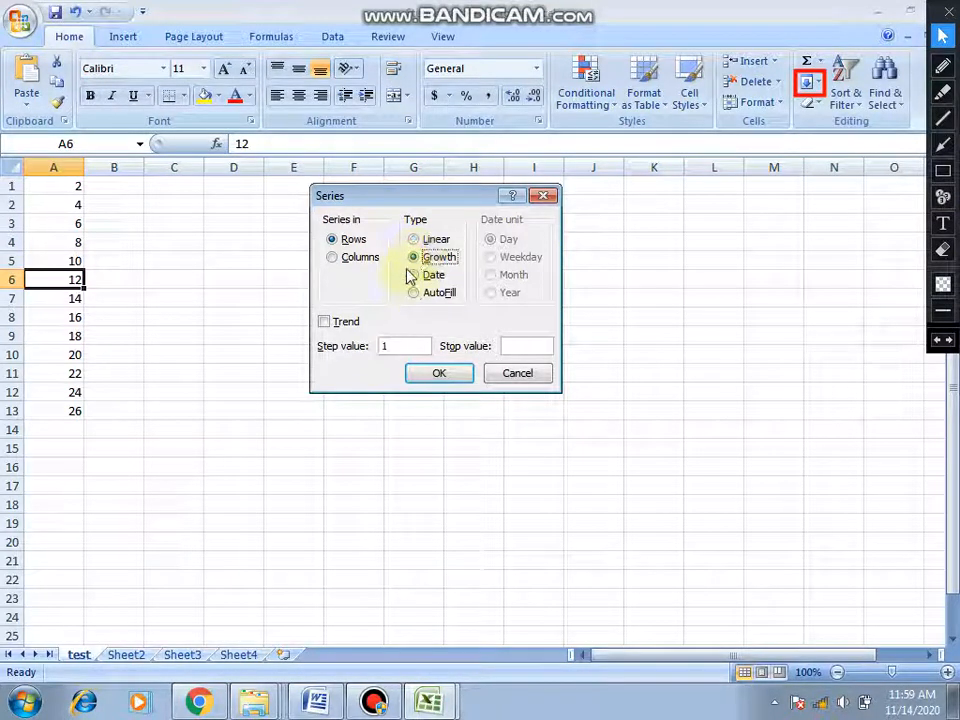
pyautogui.click(413, 274)
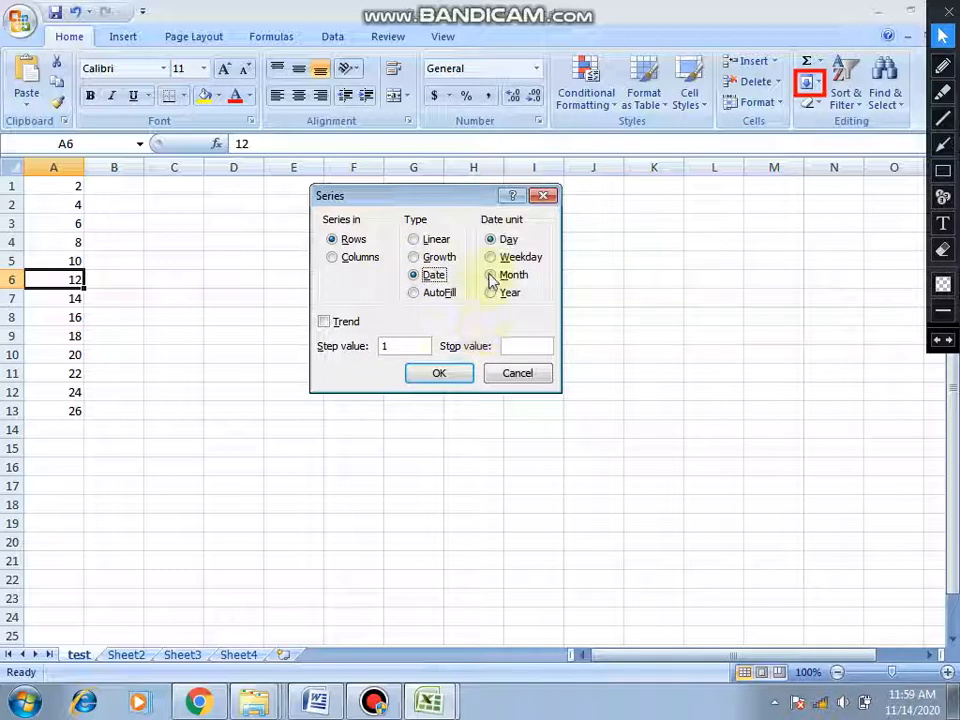
pyautogui.click(515, 385)
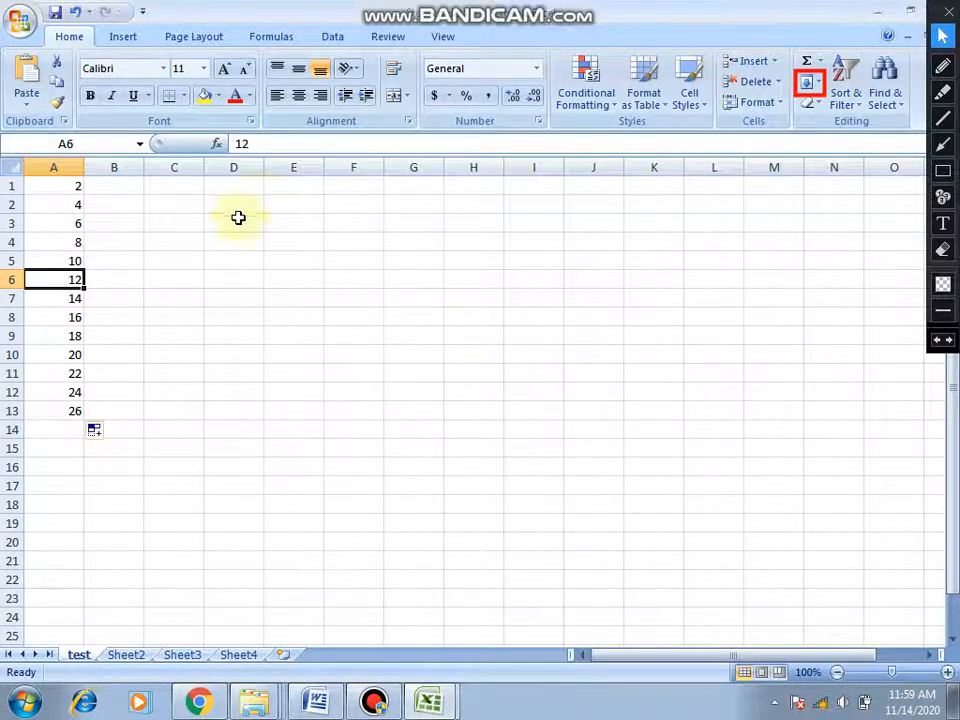
# Select the range E1:E11 and review the Fill options available for it.
pyautogui.moveTo(281, 190); pyautogui.dragTo(298, 373)
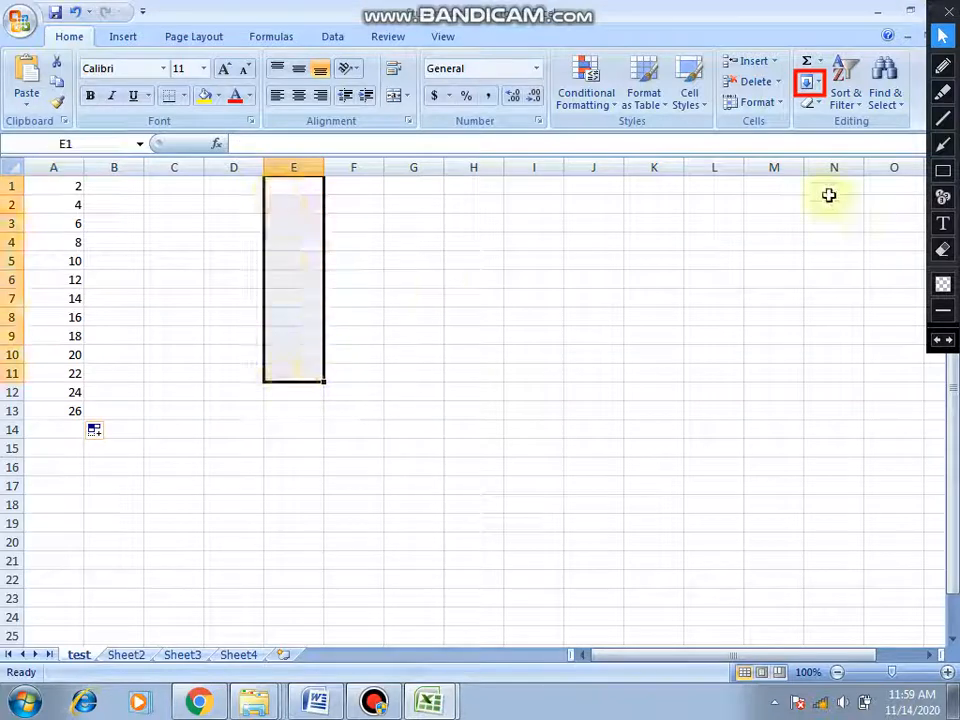
pyautogui.click(820, 84)
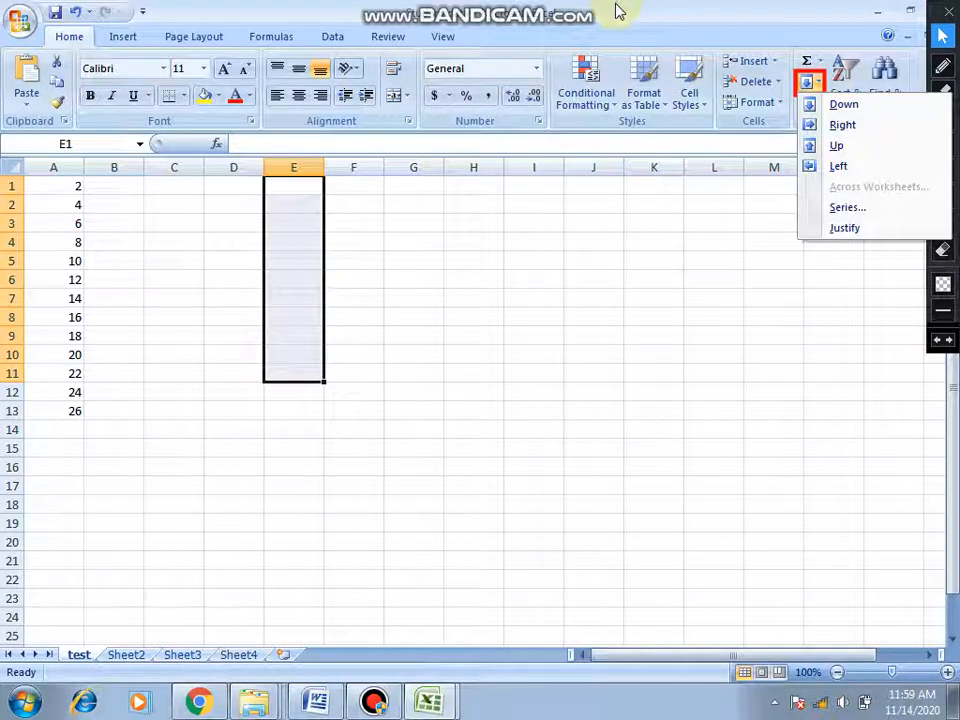
pyautogui.moveTo(617, 9)
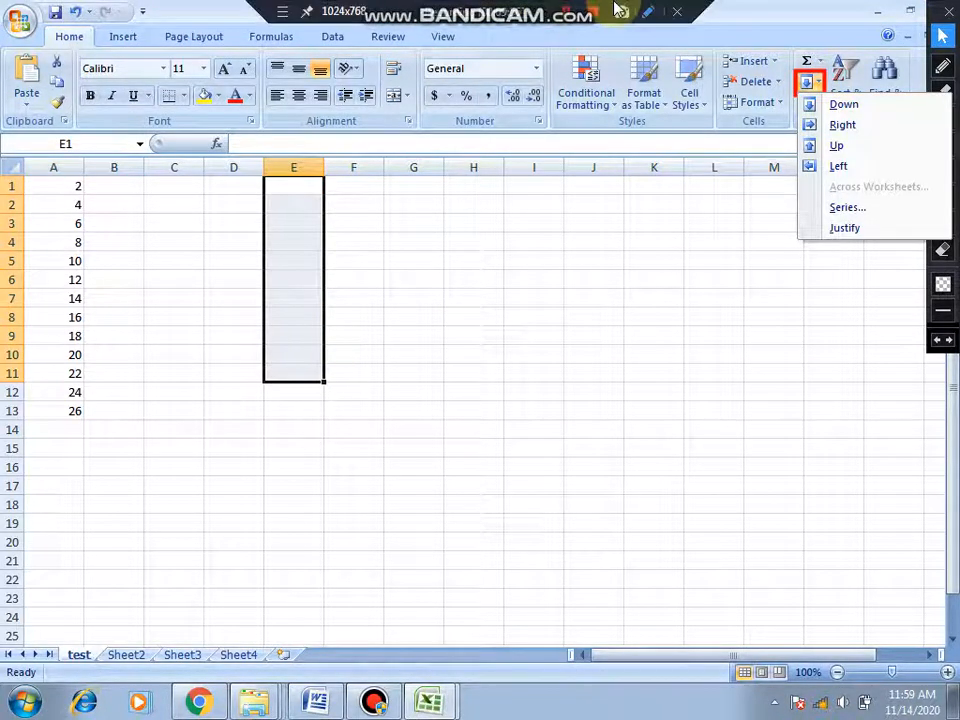
pyautogui.click(720, 242)
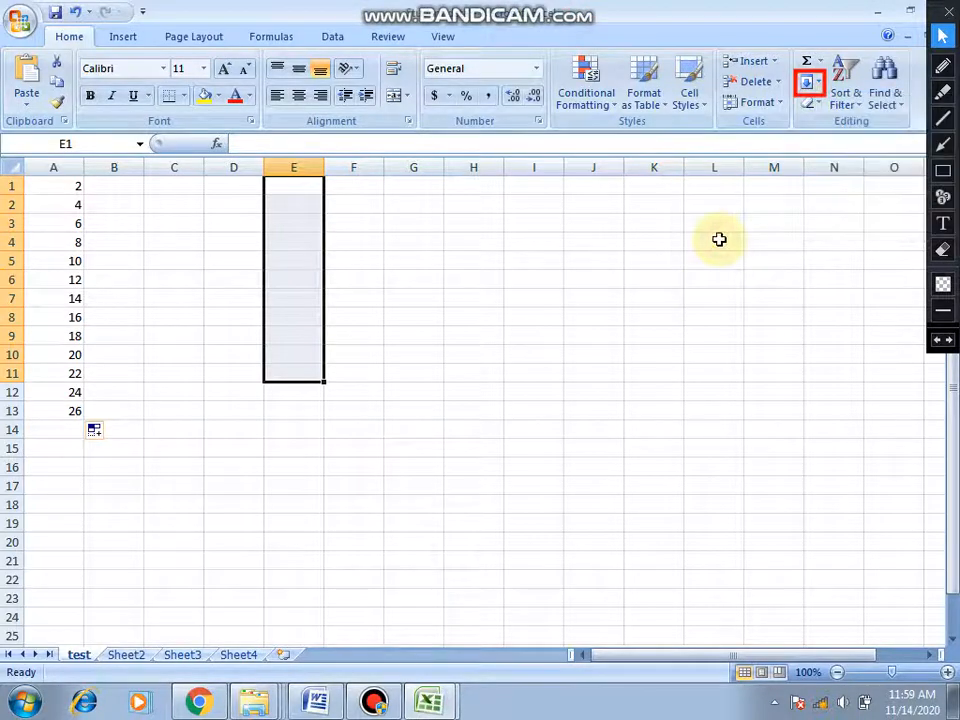